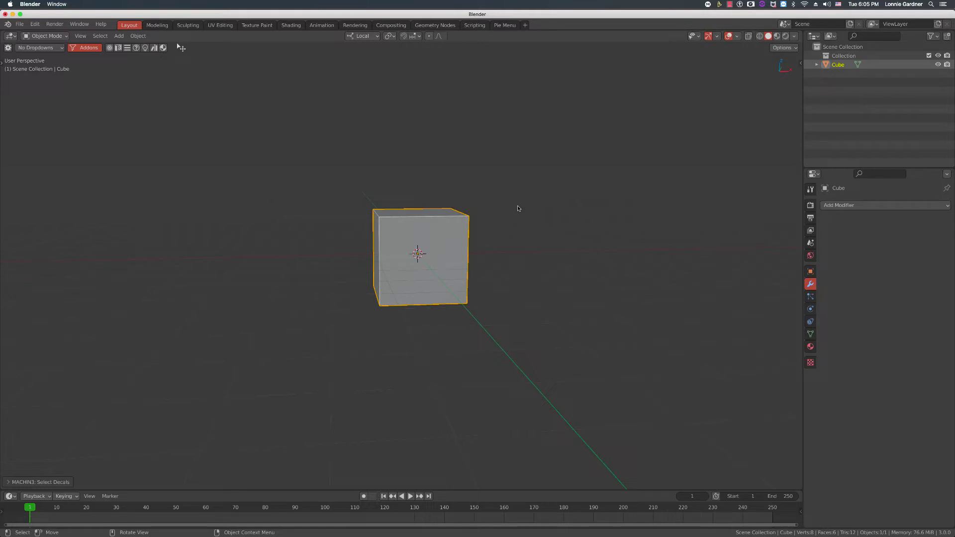
# Step: Open the viewport sidebar by choosing N Panel from the custom Alt+Q pie menu
pyautogui.hotkey('alt', 'q')
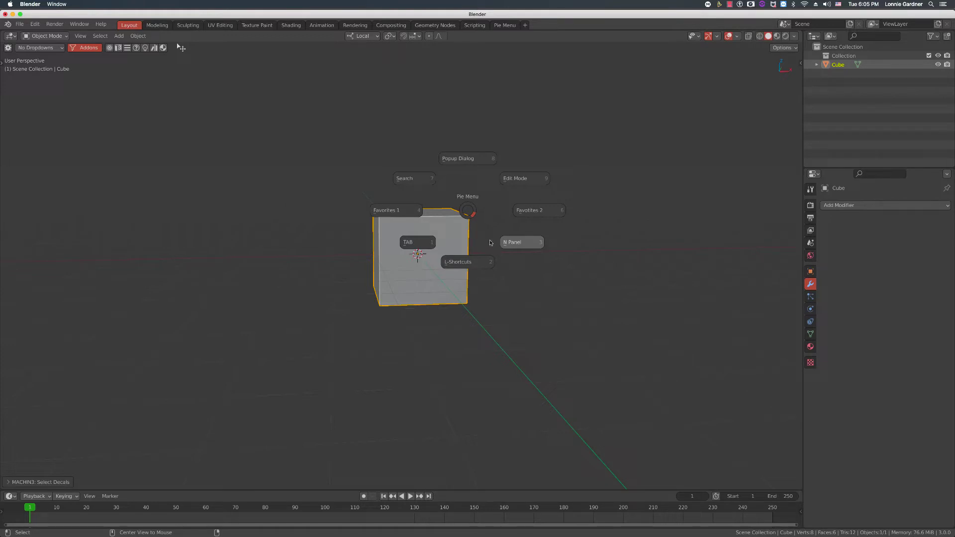
pyautogui.press('Escape')
pyautogui.hotkey('alt', 'q')
pyautogui.click(514, 248)
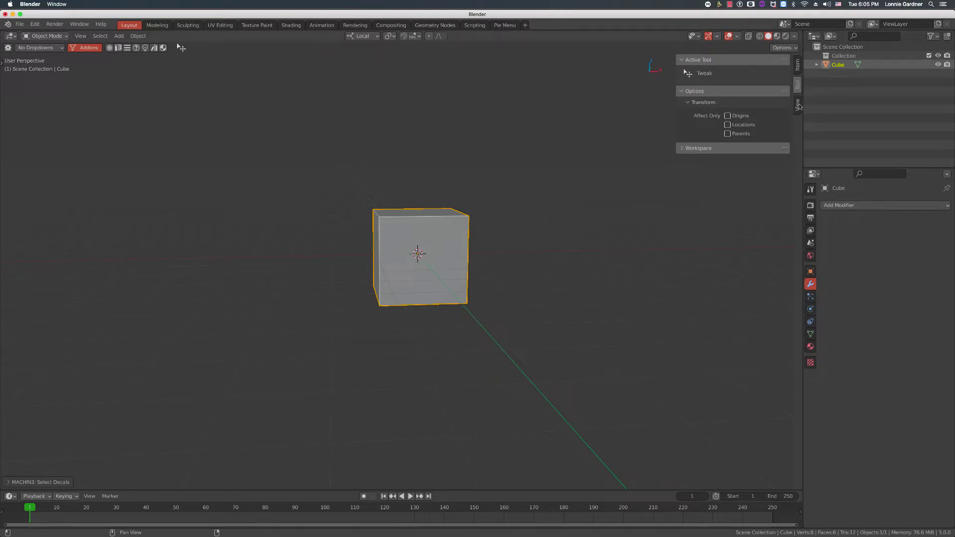
pyautogui.click(798, 105)
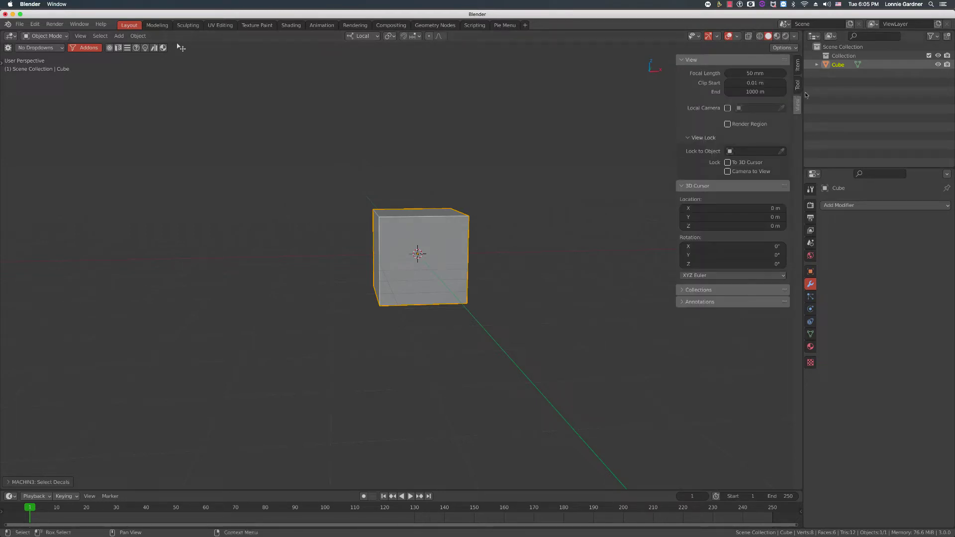
pyautogui.click(797, 86)
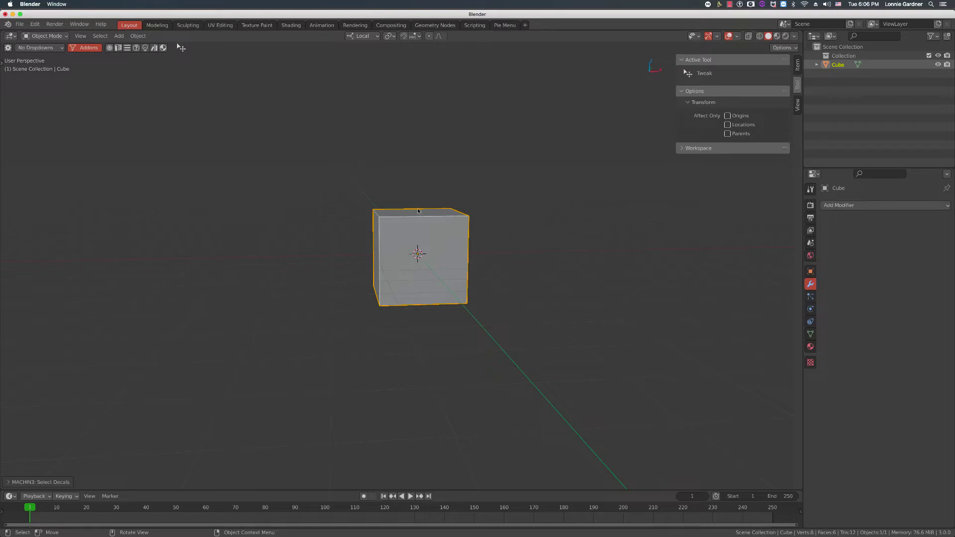
# Step: Orbit the view slightly around the default cube
pyautogui.moveTo(434, 227); pyautogui.dragTo(434, 227, button='middle')
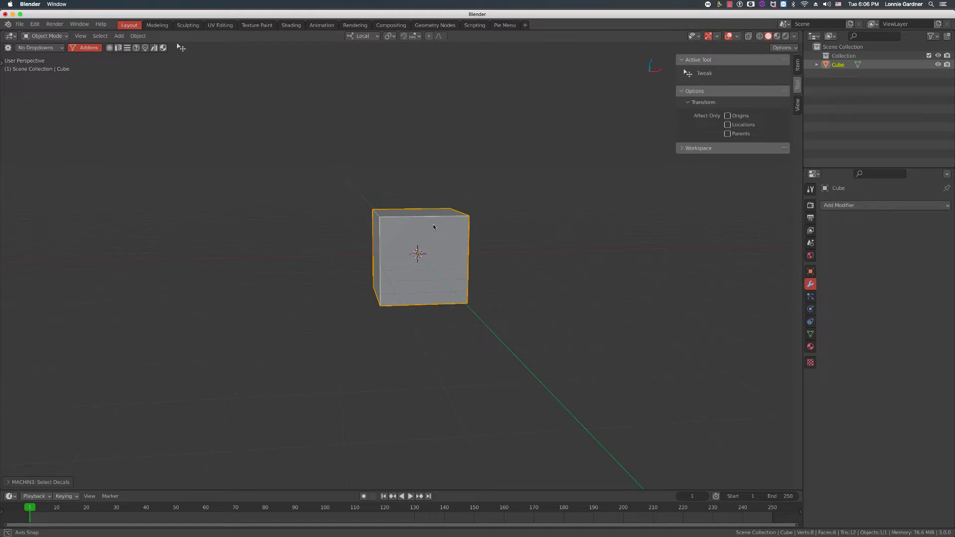
pyautogui.moveTo(433, 227); pyautogui.dragTo(433, 228, button='middle')
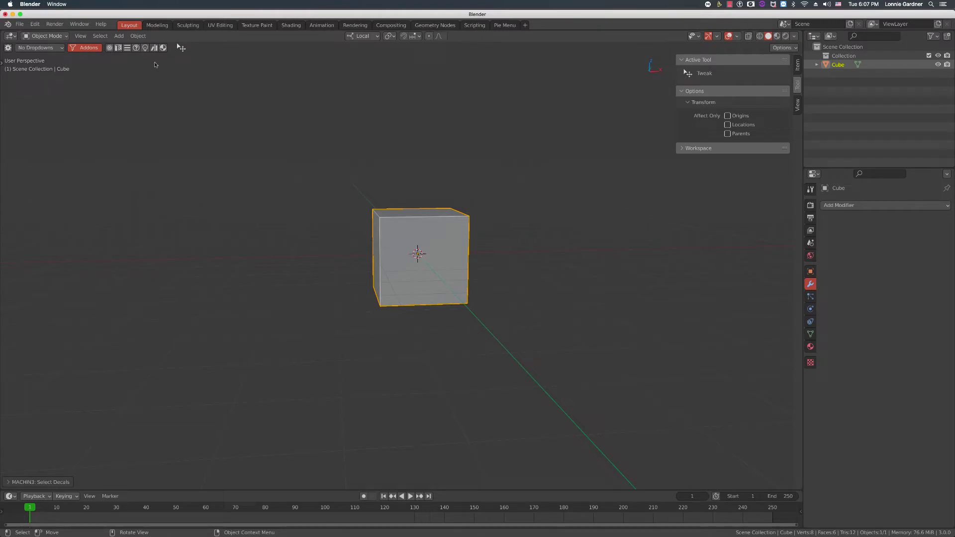
pyautogui.click(62, 48)
pyautogui.click(51, 48)
pyautogui.hotkey('alt', 'q')
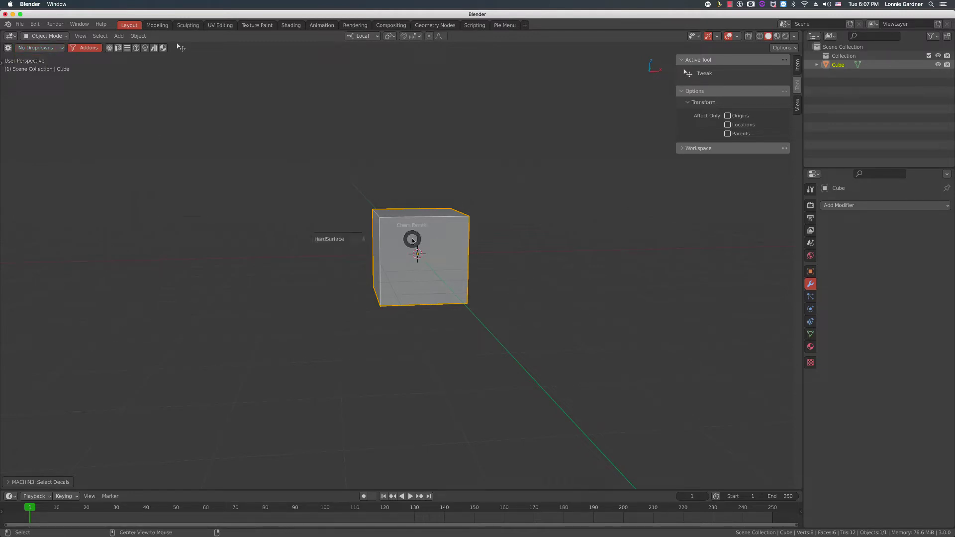
pyautogui.press('Escape')
pyautogui.hotkey('alt', 'q')
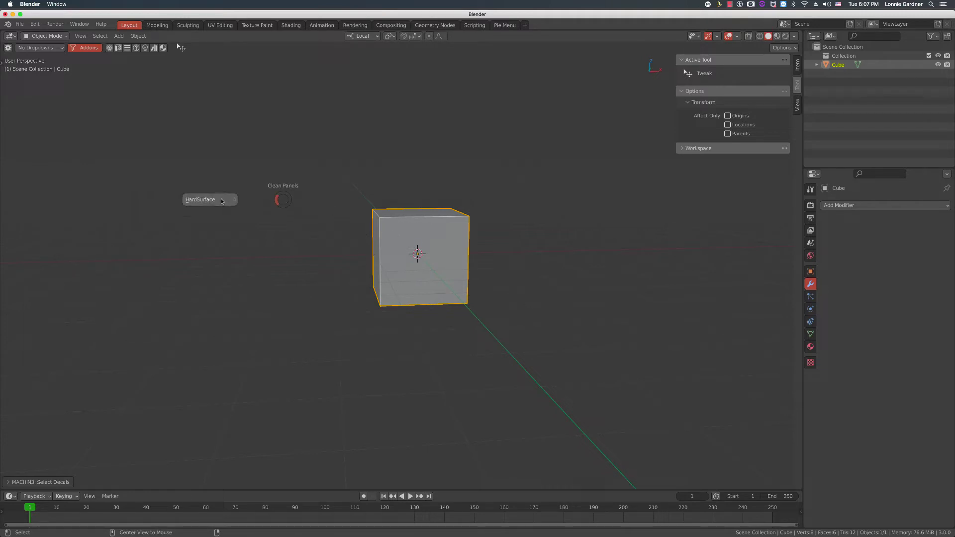
pyautogui.press('Escape')
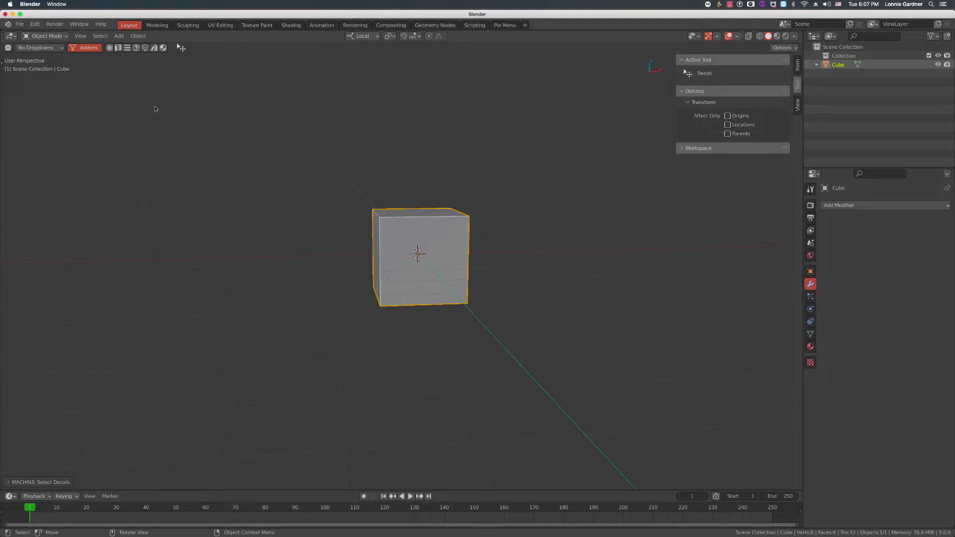
pyautogui.click(55, 48)
pyautogui.click(59, 48)
pyautogui.click(50, 47)
pyautogui.click(119, 48)
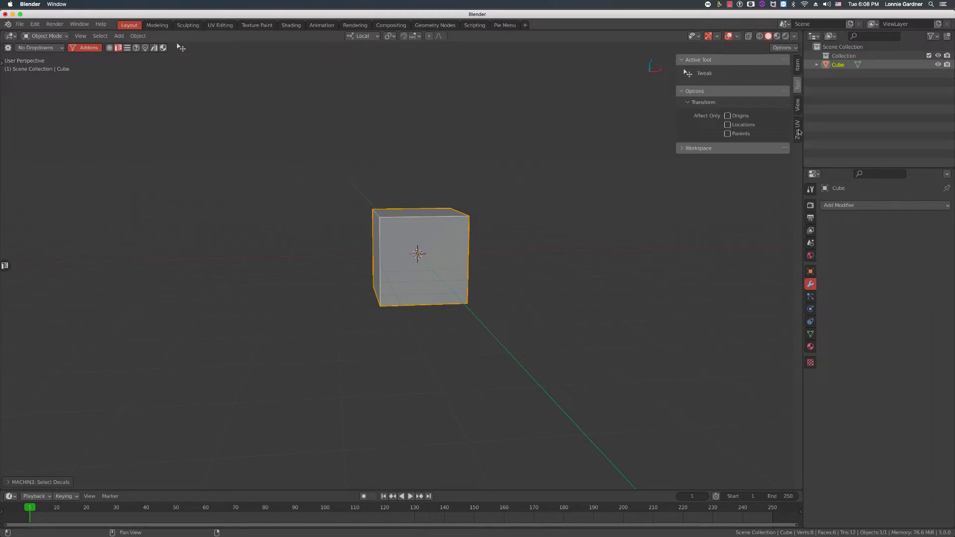
pyautogui.click(118, 48)
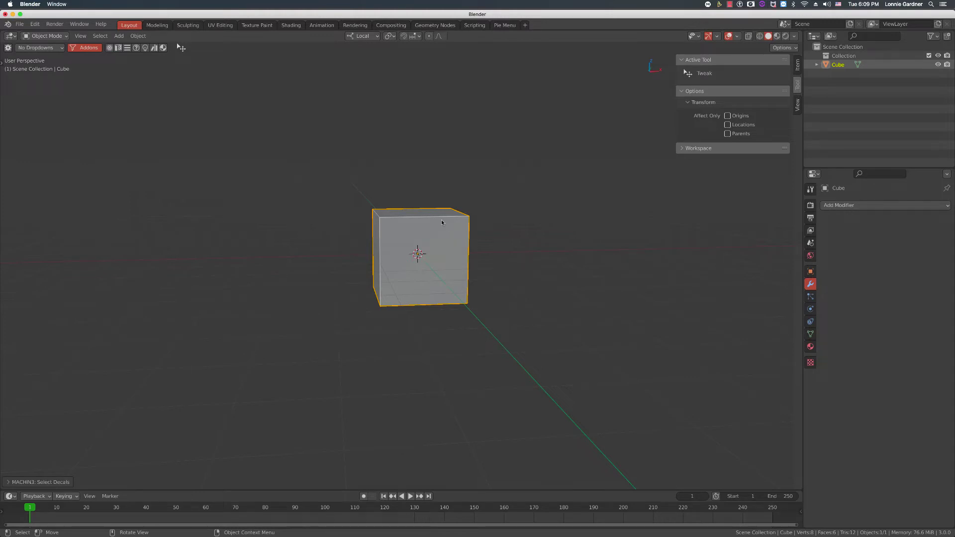
pyautogui.hotkey('ctrl', 'z')
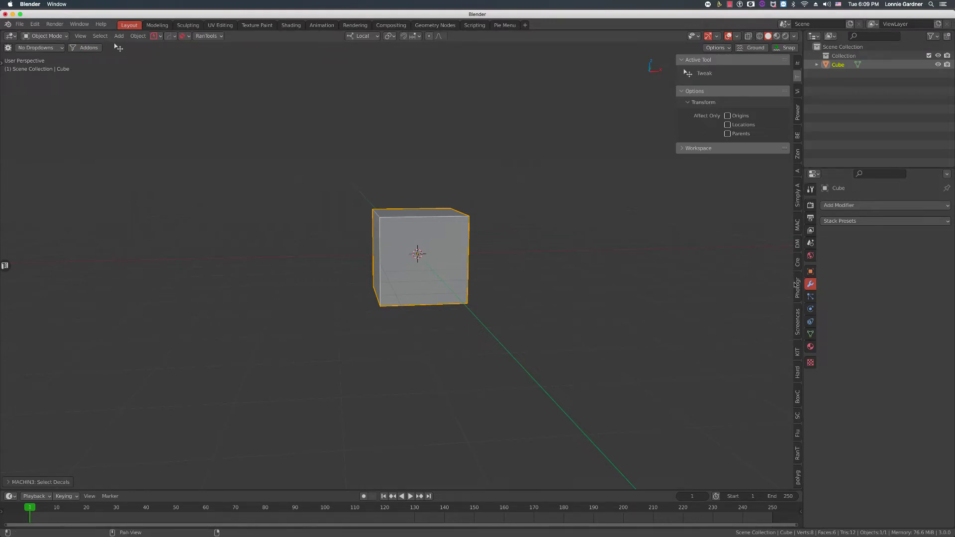
pyautogui.hotkey('alt', 'a')
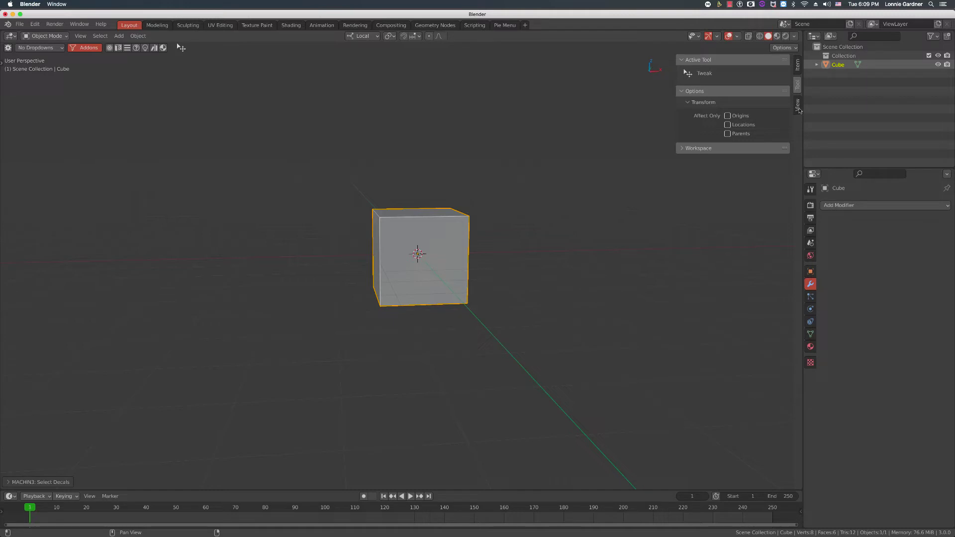
pyautogui.hotkey('alt', 'a')
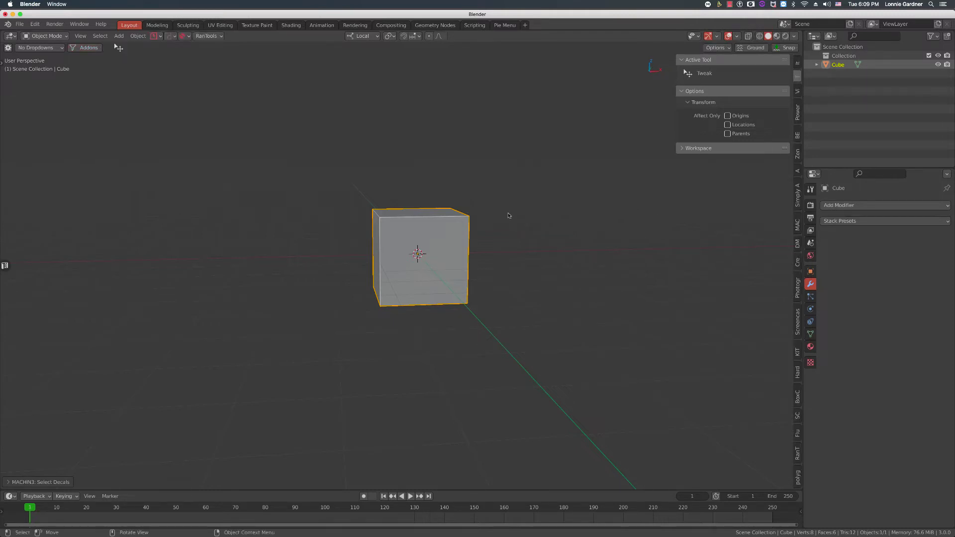
pyautogui.click(215, 36)
pyautogui.hotkey('ctrl', 'alt', 'a')
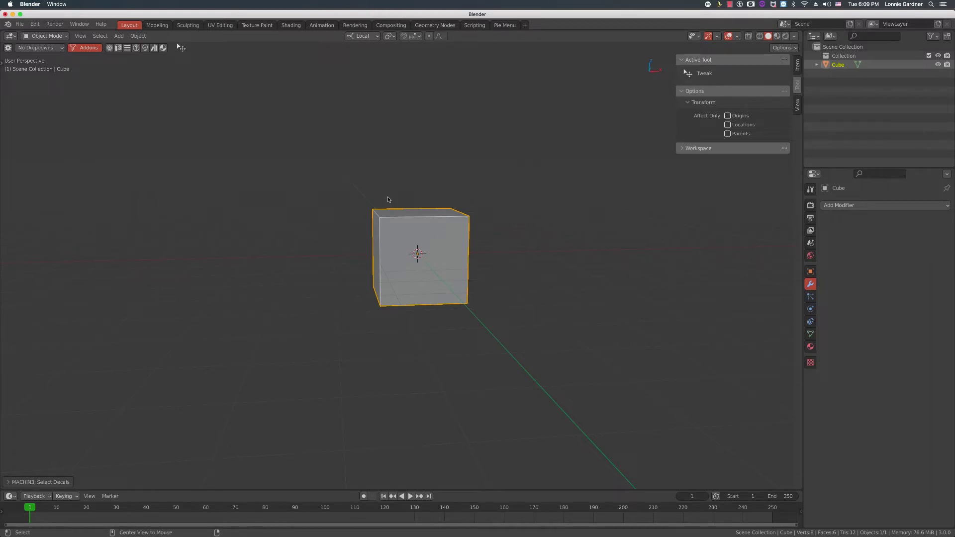
# Step: Open the Hard Ops 9 panel from the HardSurface sub-pie and move it up and right
pyautogui.hotkey('alt', 'q')
pyautogui.click(311, 198)
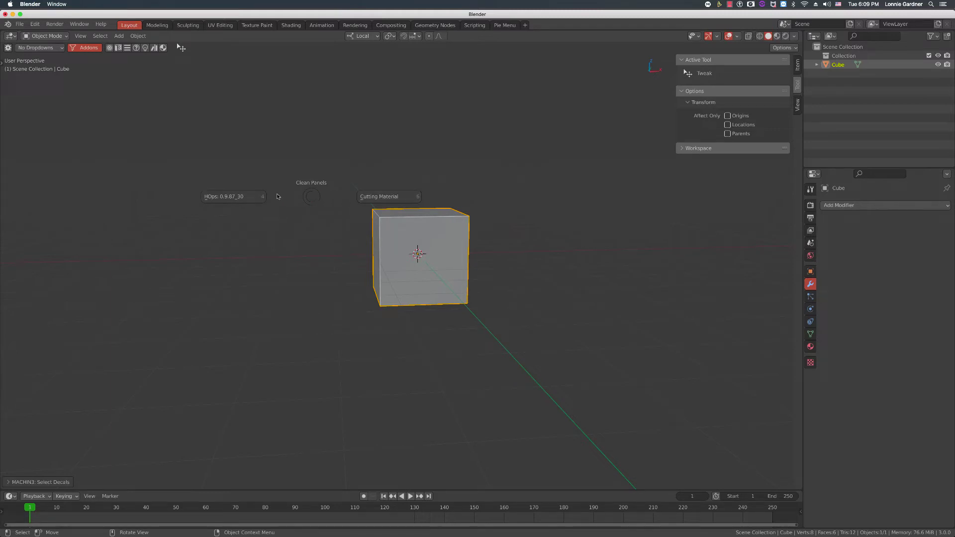
pyautogui.click(242, 197)
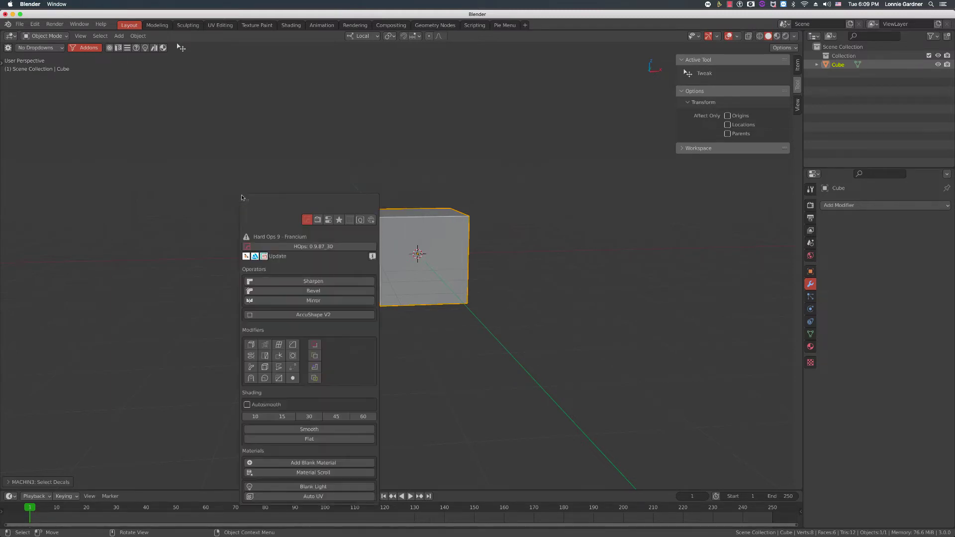
pyautogui.moveTo(271, 200); pyautogui.dragTo(285, 132)
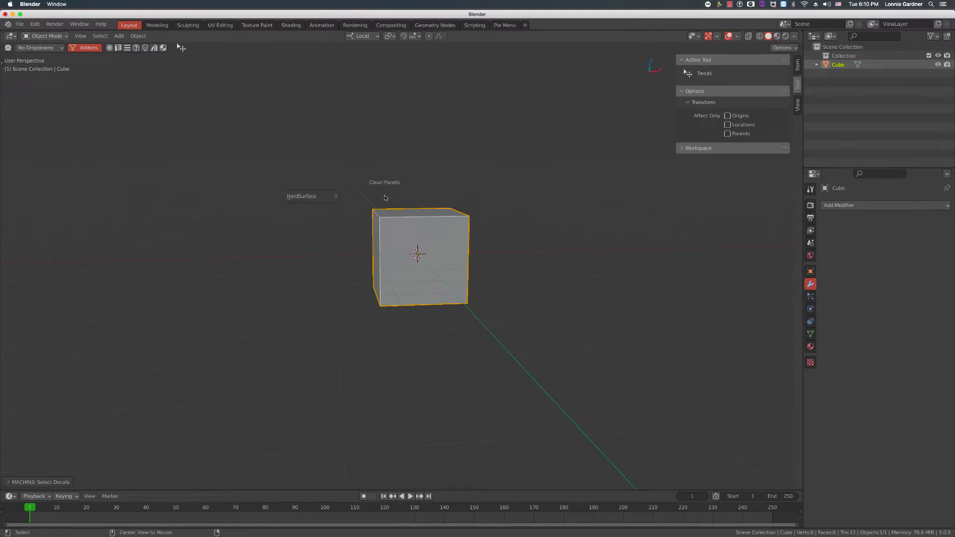
# Step: Bring up the Hard Ops 9 helper from the HardSurface sub-pie and move it higher
pyautogui.hotkey('ctrl', '`')
pyautogui.hotkey('shift', 'q')
pyautogui.click(313, 222)
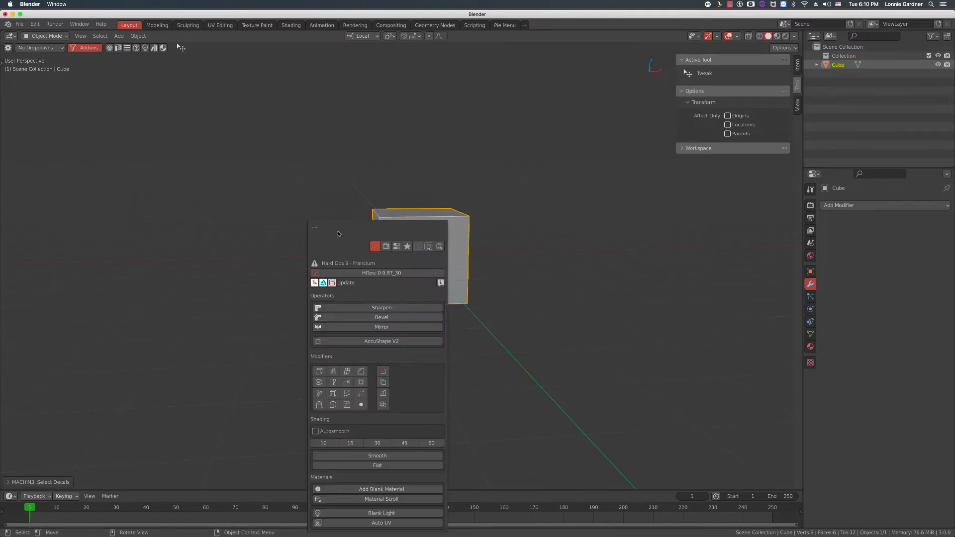
pyautogui.moveTo(339, 226); pyautogui.dragTo(318, 128)
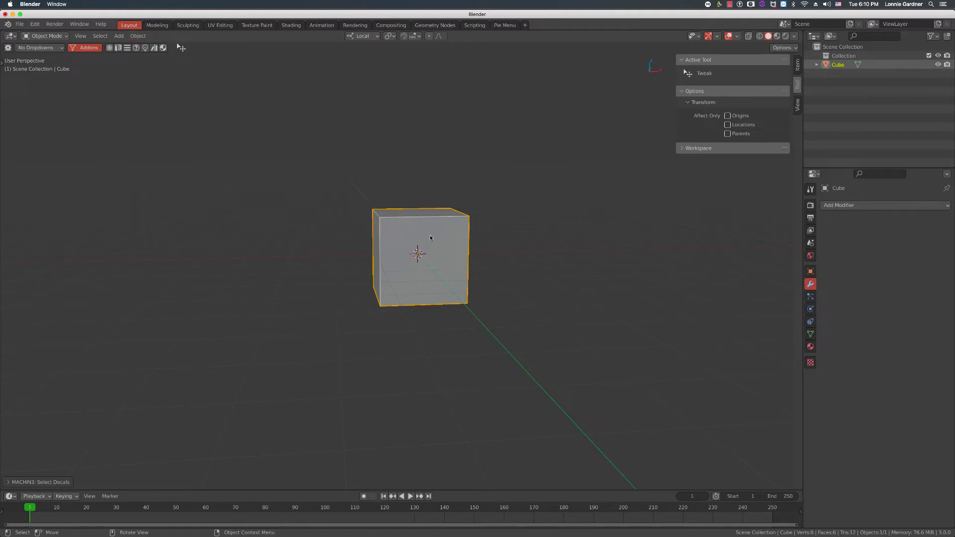
# Step: Enable the Chipp category, view its SCIFI Flex, KIT OPS, MetaShape and Bevel tabs, then disable it
pyautogui.hotkey('alt', 'q')
pyautogui.hotkey('alt', 'q')
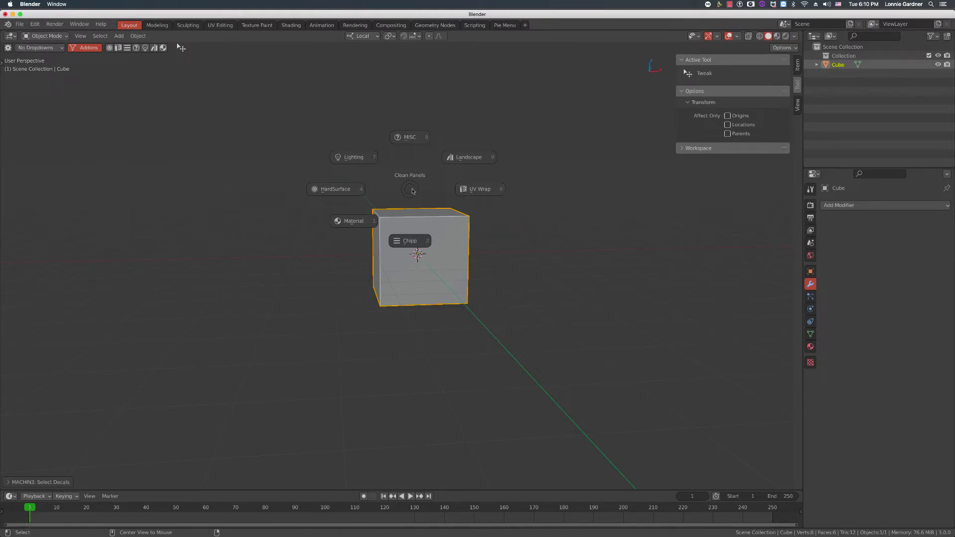
pyautogui.click(407, 242)
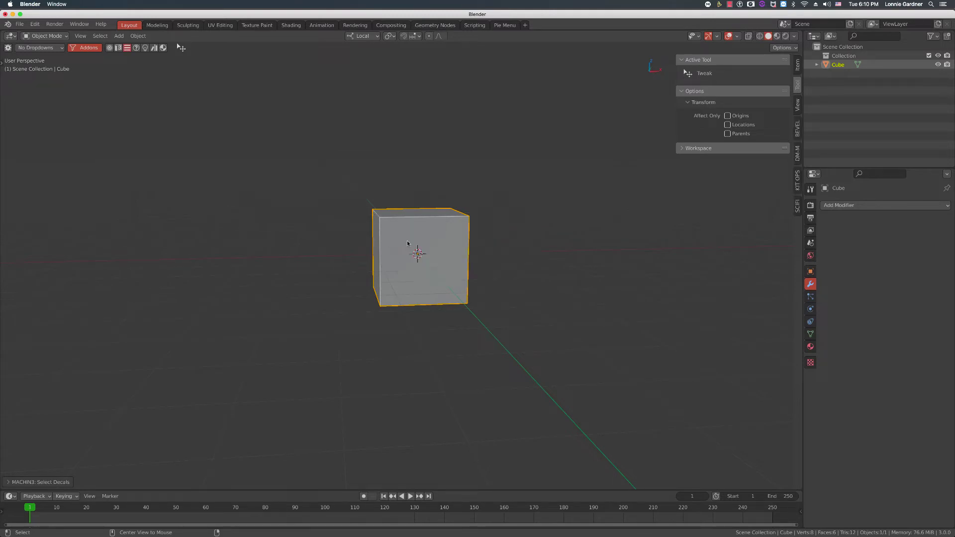
pyautogui.click(797, 206)
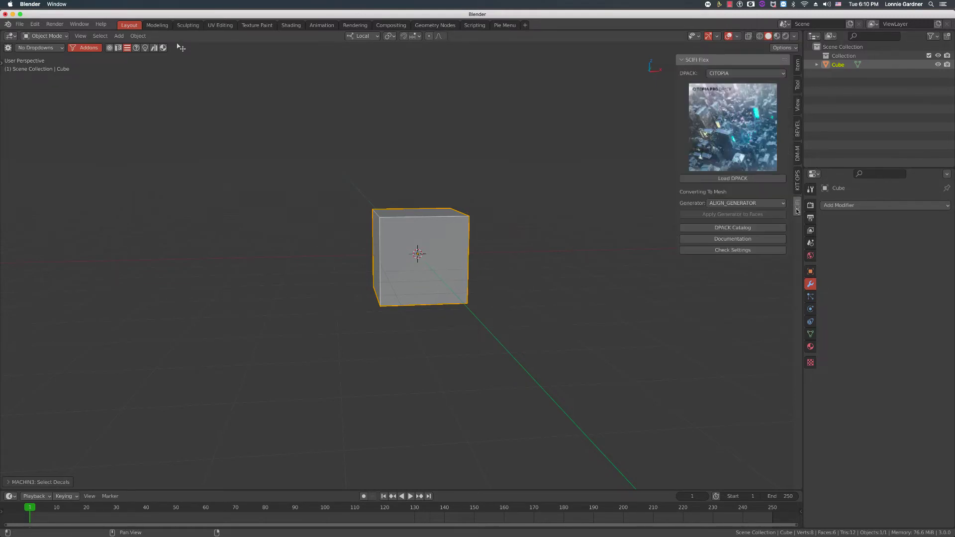
pyautogui.click(797, 180)
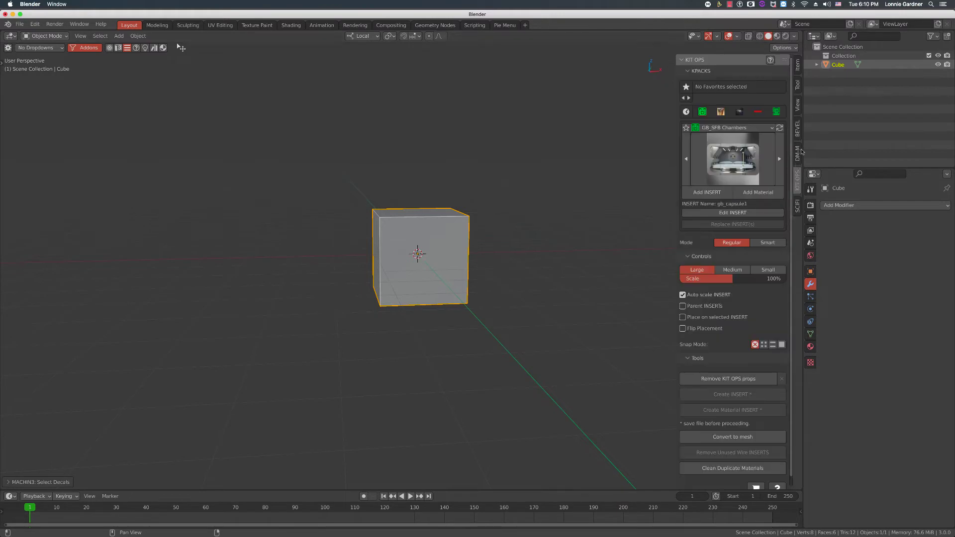
pyautogui.click(798, 155)
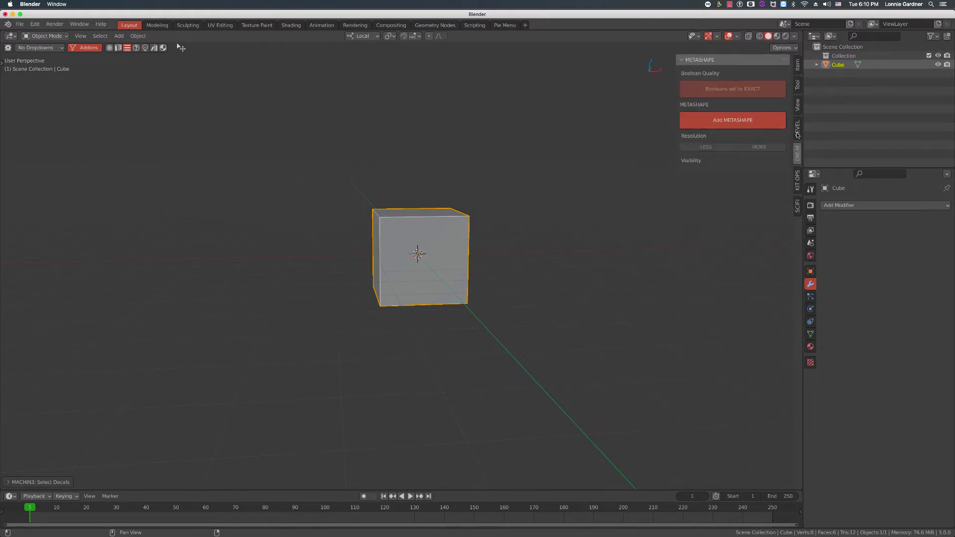
pyautogui.click(798, 136)
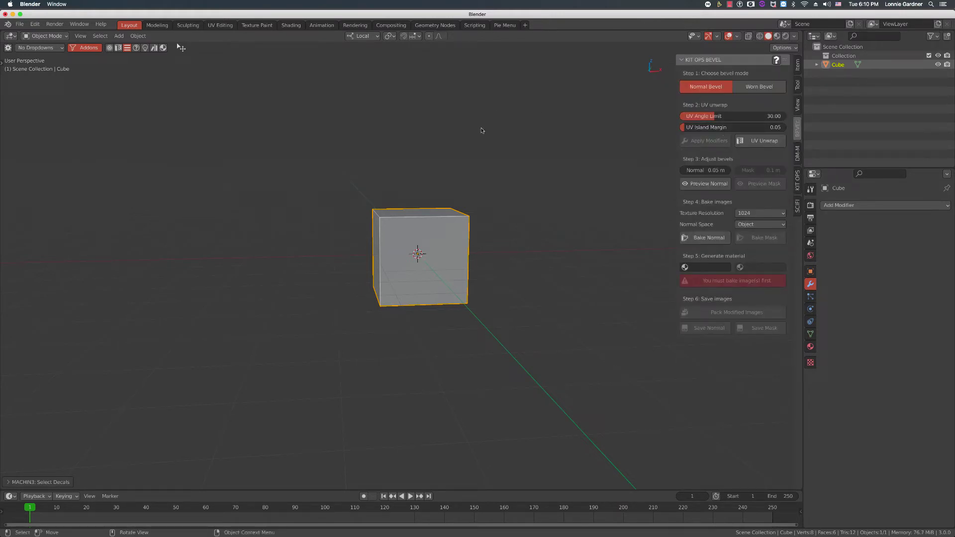
pyautogui.hotkey('alt', 'q')
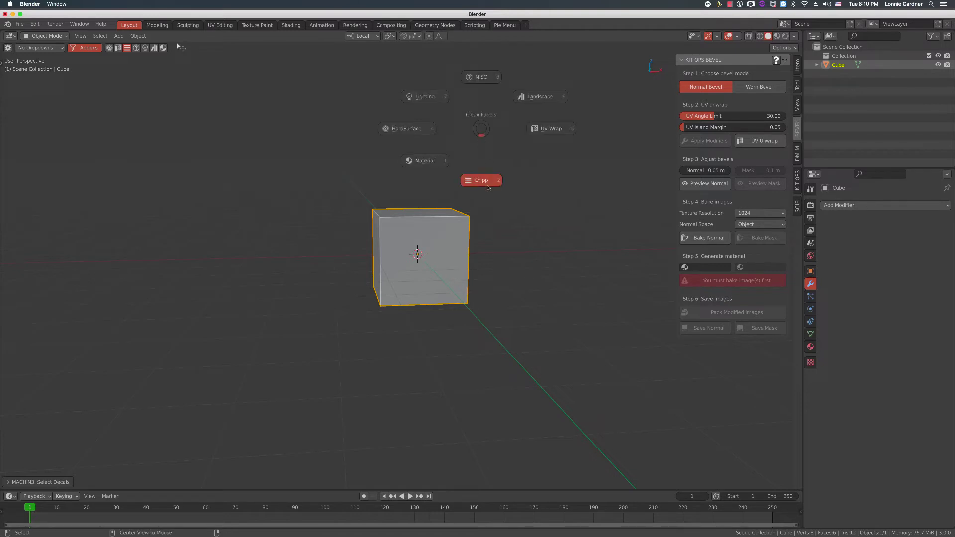
pyautogui.click(481, 183)
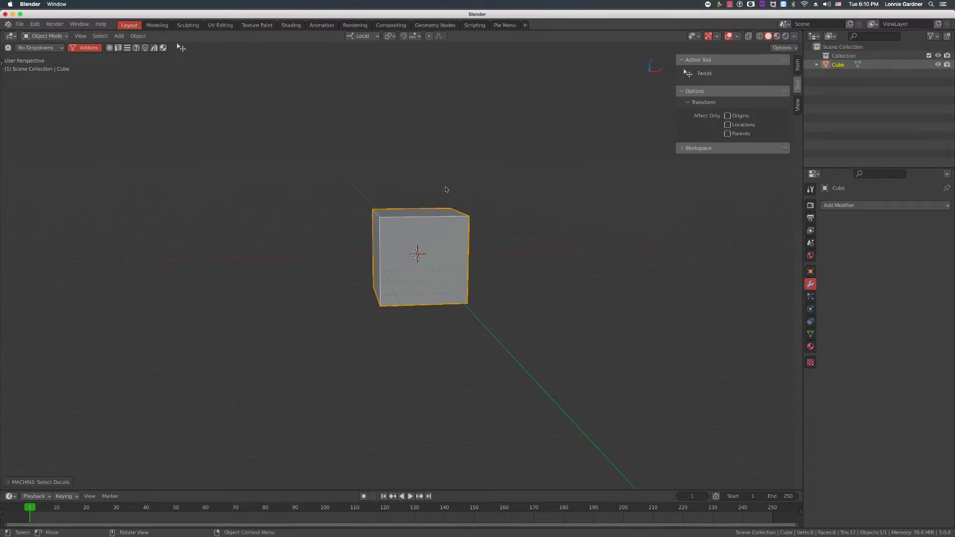
# Step: Enable the Lighting category, flip between its Auto-Rig Pro and View tabs, then disable Lighting
pyautogui.hotkey('alt', 'q')
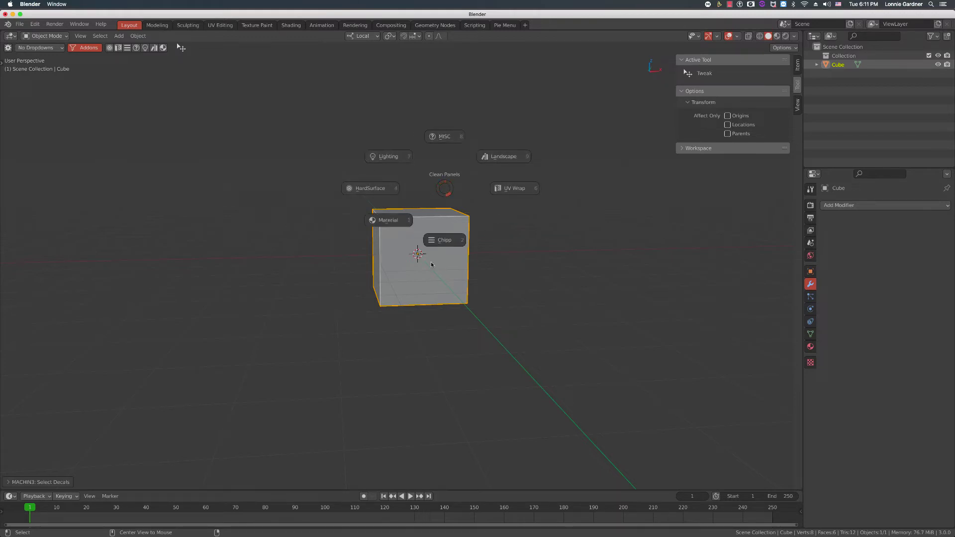
pyautogui.click(394, 158)
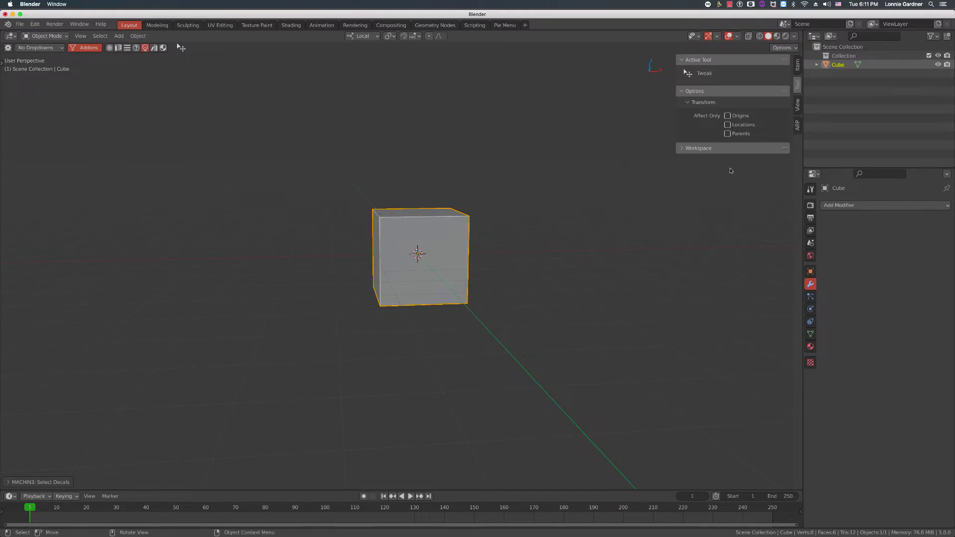
pyautogui.click(797, 128)
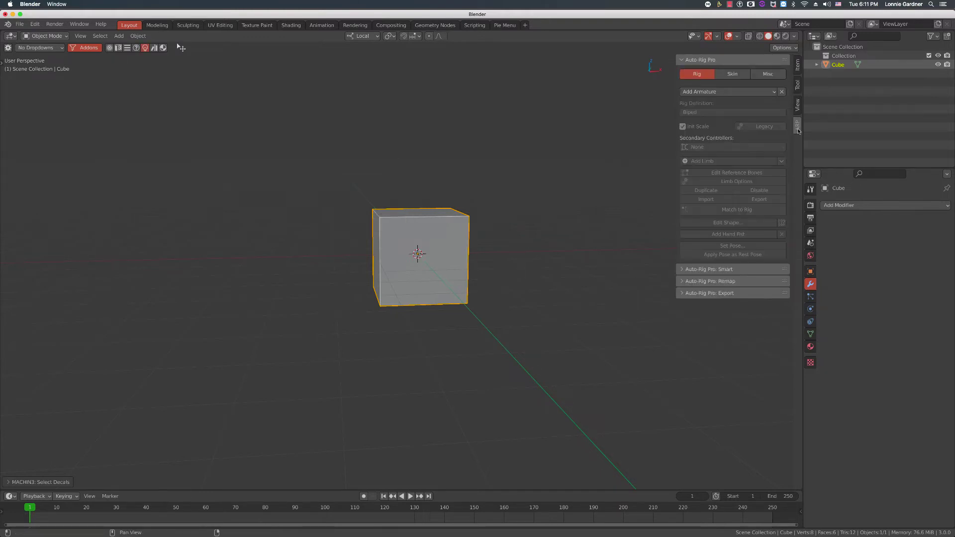
pyautogui.click(797, 107)
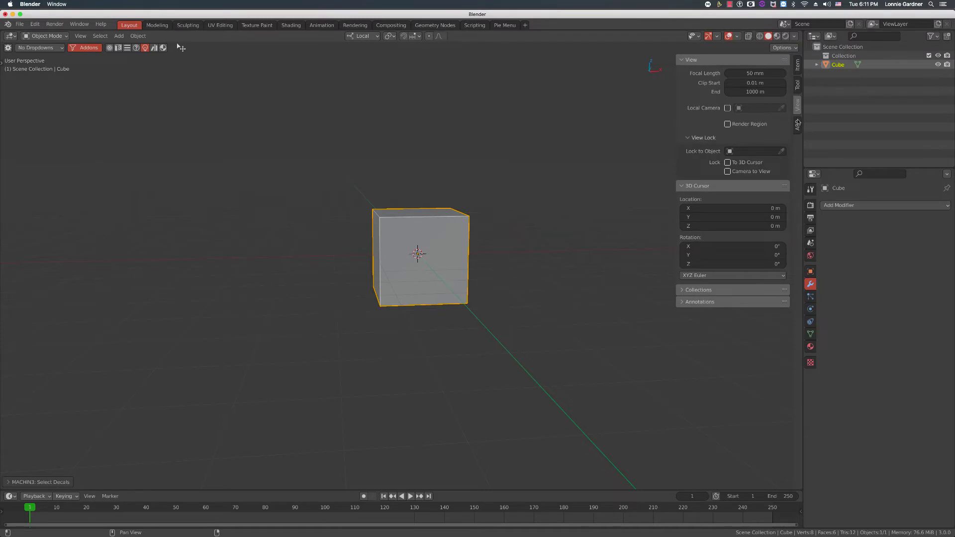
pyautogui.click(798, 125)
pyautogui.click(797, 106)
pyautogui.hotkey('alt', 'space')
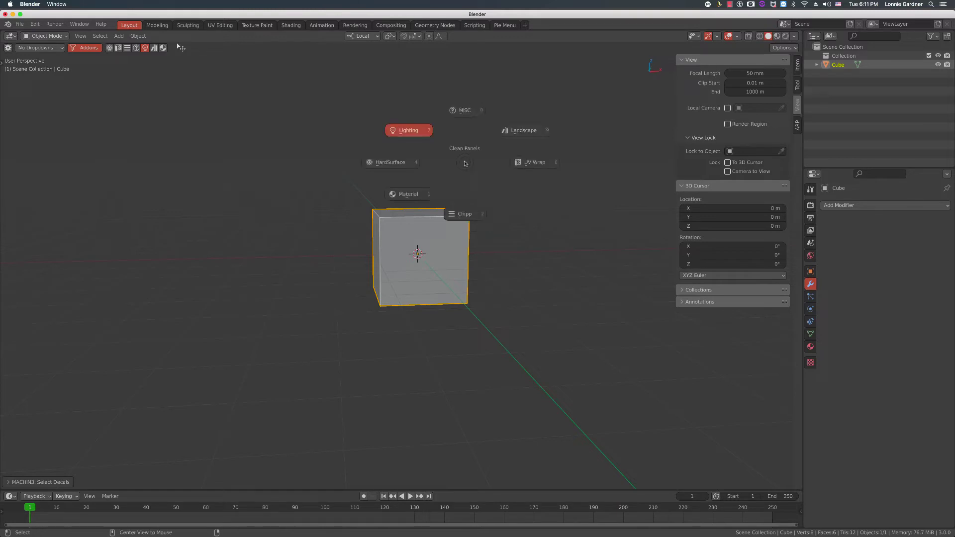
pyautogui.click(429, 134)
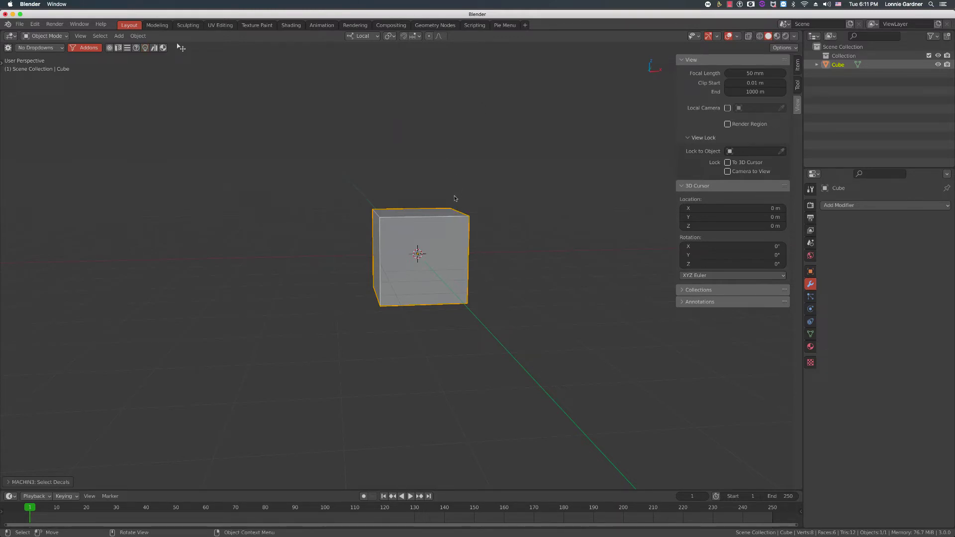
pyautogui.hotkey('alt', 'space')
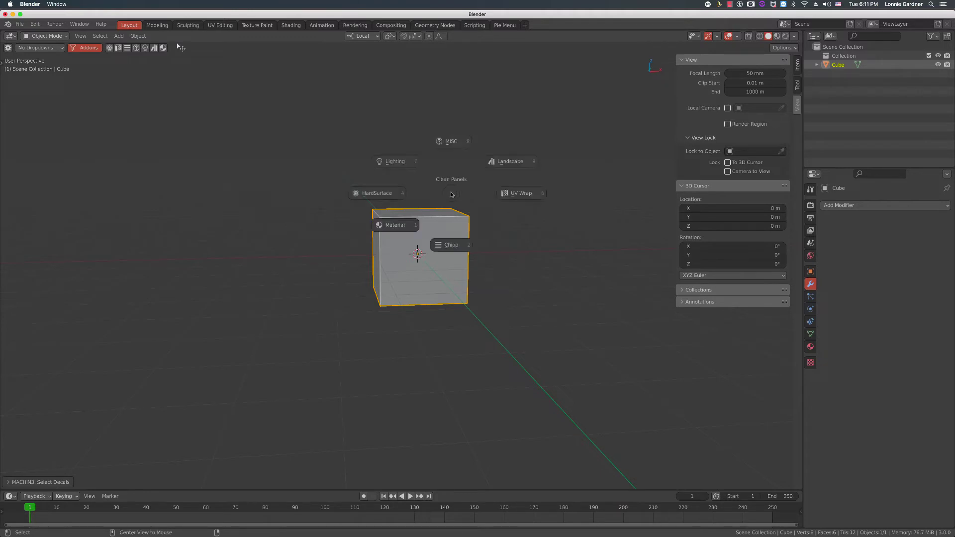
pyautogui.click(449, 139)
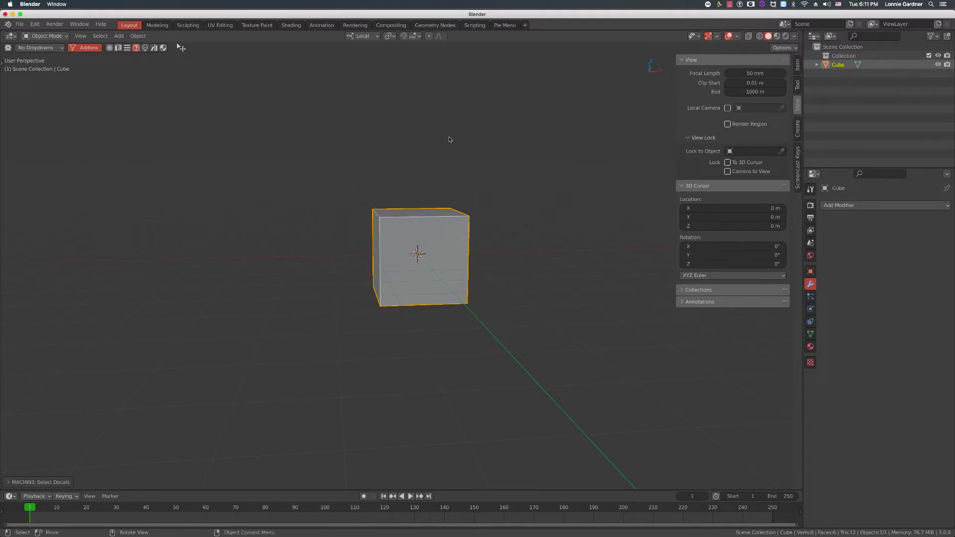
pyautogui.click(798, 169)
pyautogui.click(797, 134)
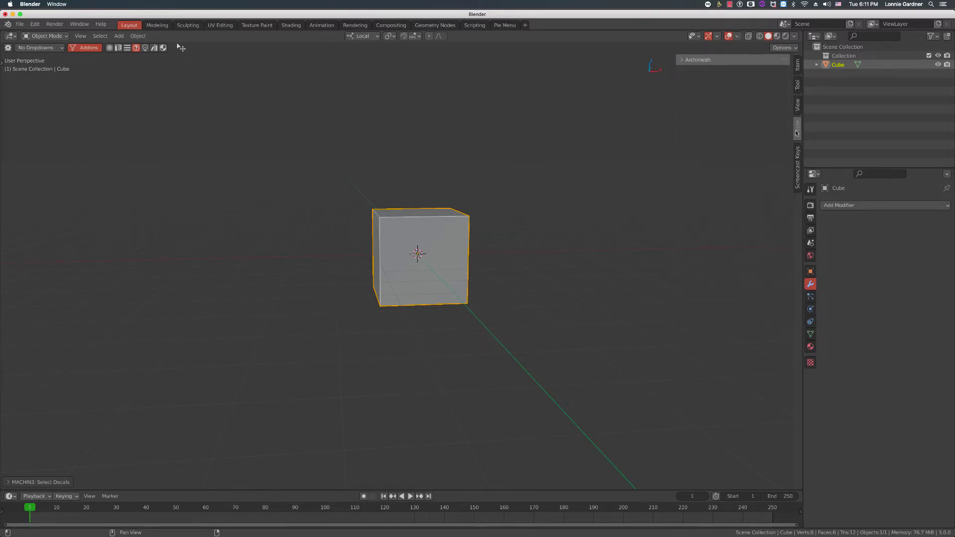
pyautogui.click(680, 60)
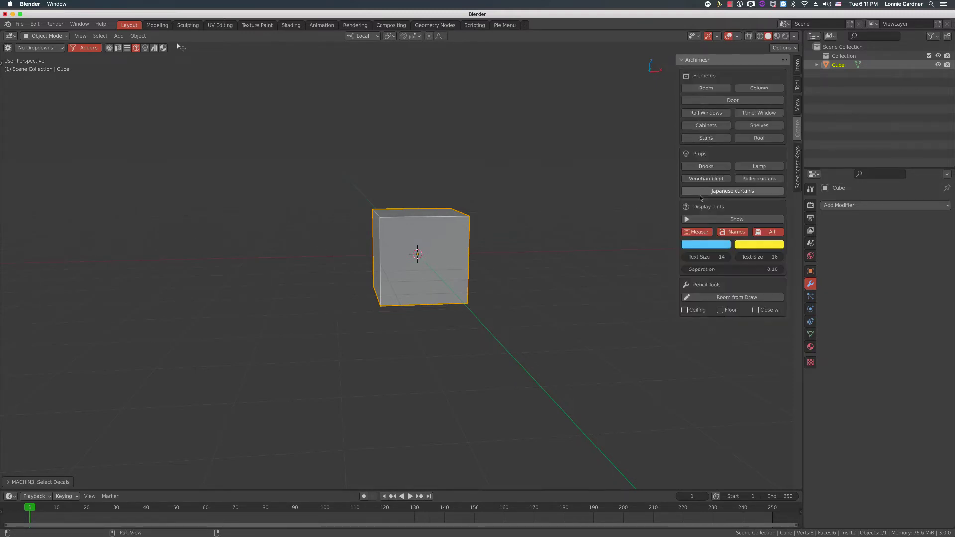
pyautogui.click(685, 60)
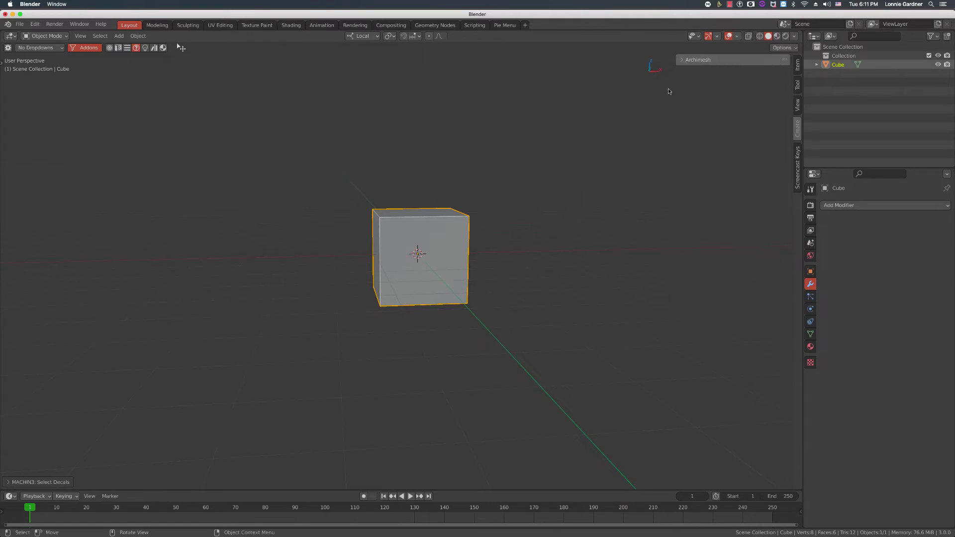
pyautogui.hotkey('alt', 'v')
pyautogui.click(475, 74)
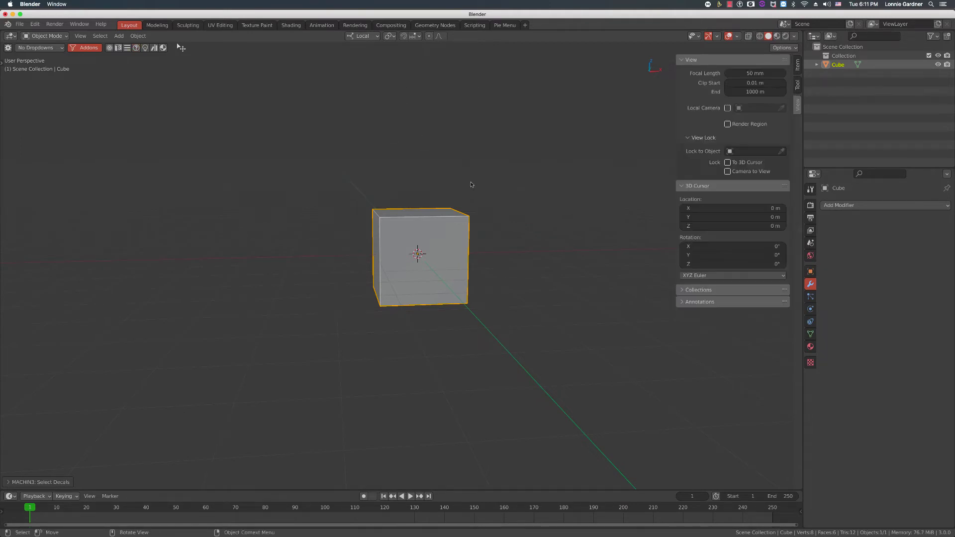
# Step: Enable the Landscape category and view its polygoniq and Landscape sidebar tabs
pyautogui.press('q')
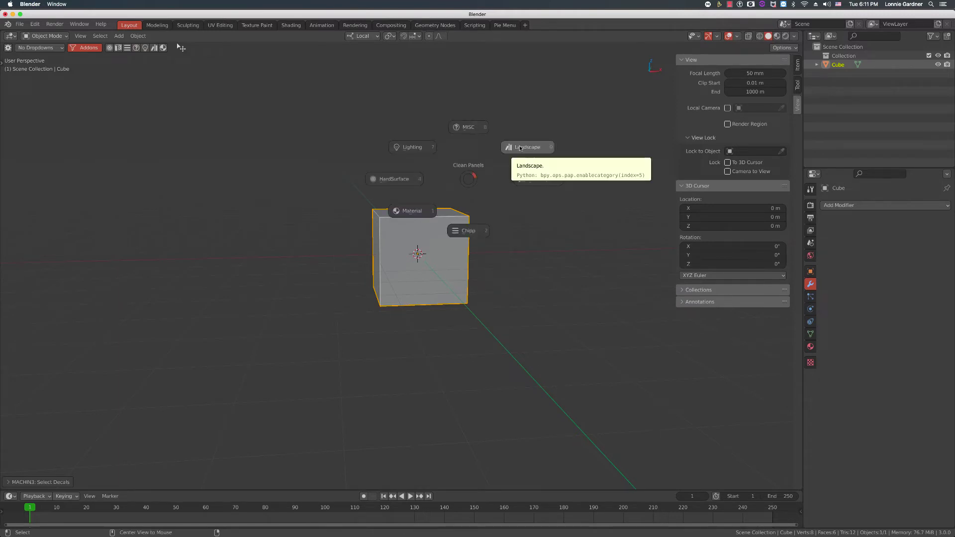
pyautogui.click(519, 147)
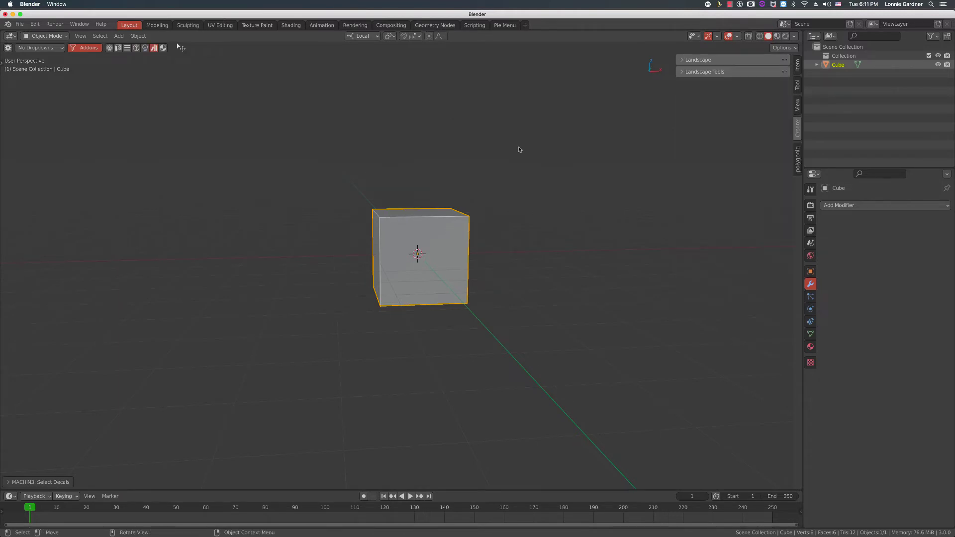
pyautogui.click(797, 159)
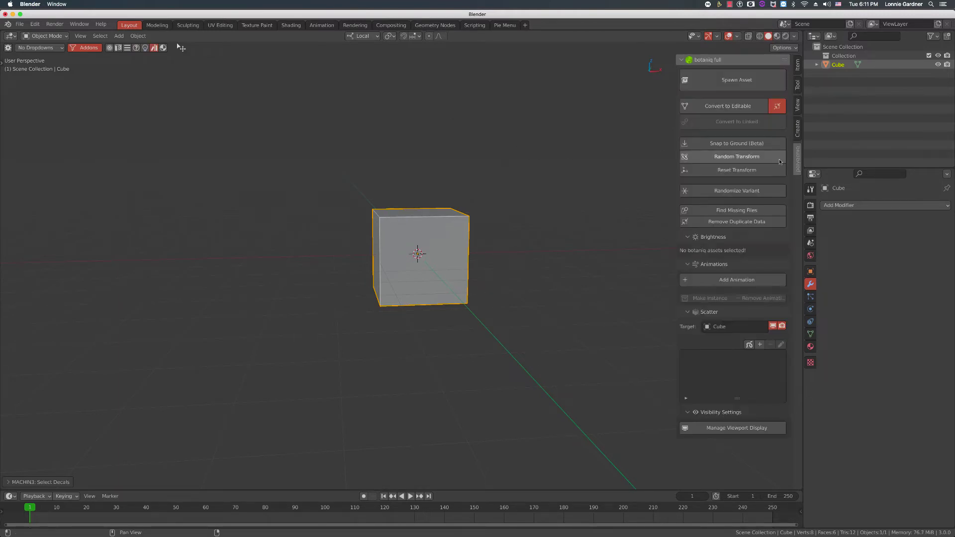
pyautogui.click(797, 128)
# Step: Switch the Landscape category off and enable the UV Wrap category instead
pyautogui.press('q')
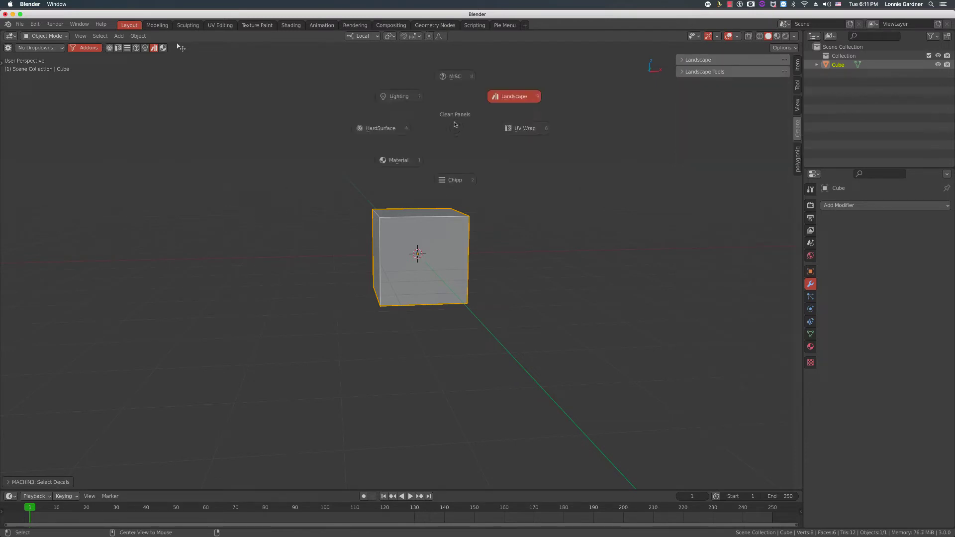
pyautogui.click(520, 96)
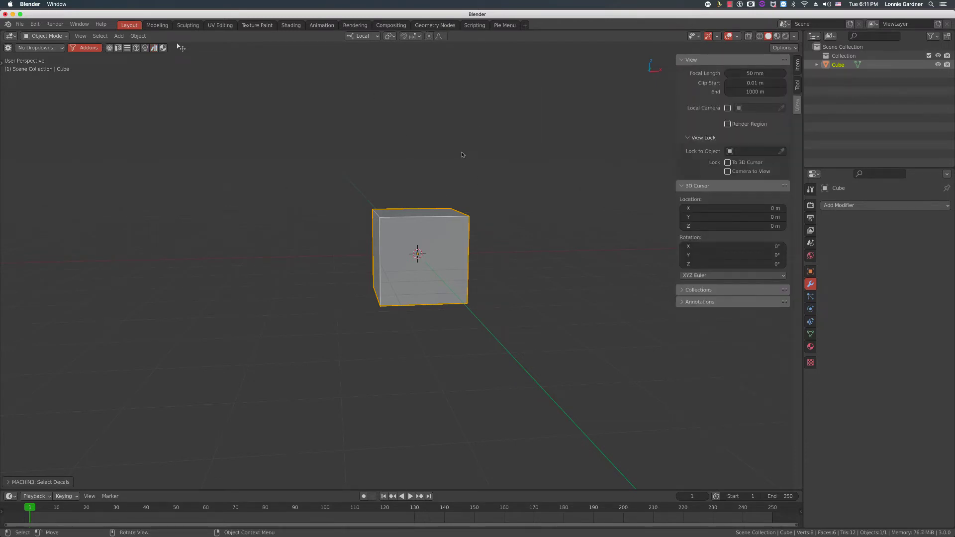
pyautogui.press('q')
pyautogui.click(518, 158)
# Step: Turn UV Wrap off, enable Material to view the Fluent shader panels, then disable Material
pyautogui.press('q')
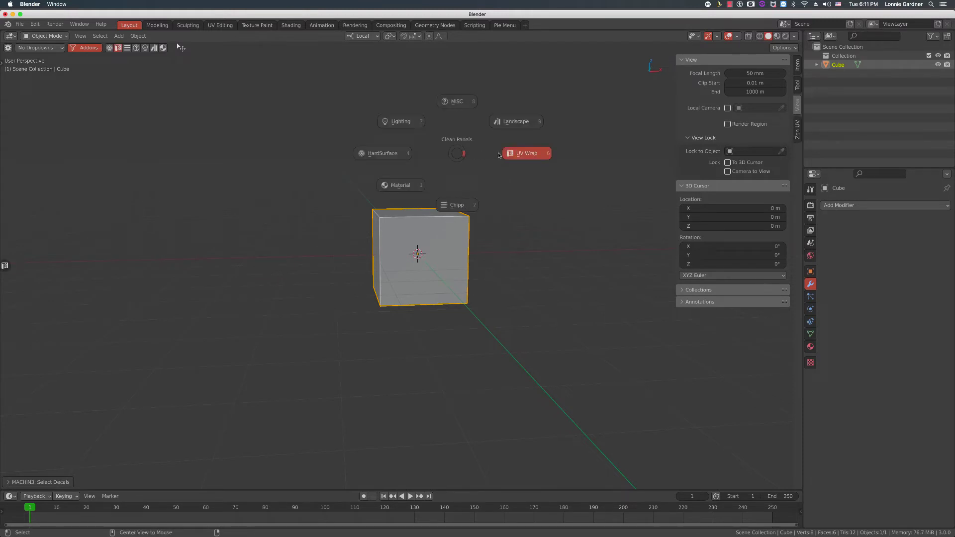
pyautogui.click(499, 155)
pyautogui.press('q')
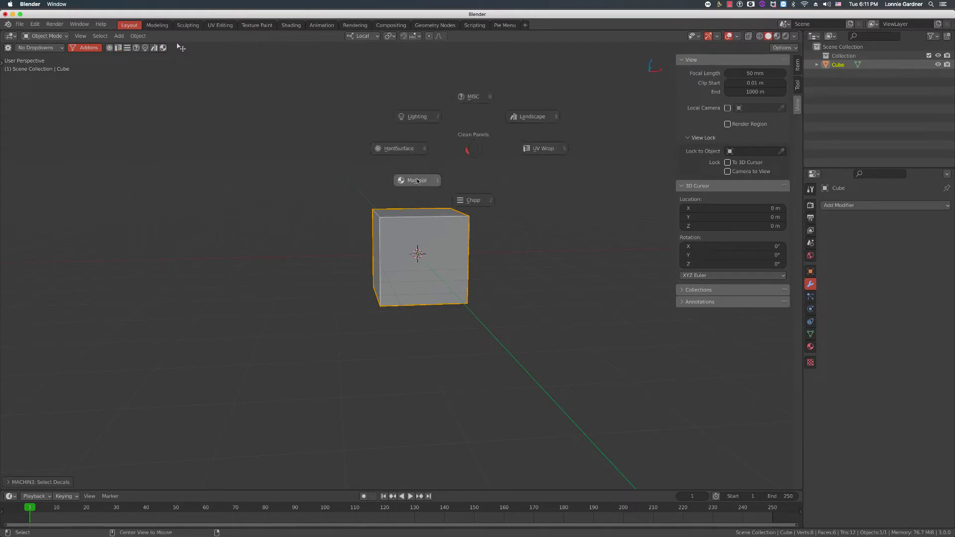
pyautogui.click(418, 180)
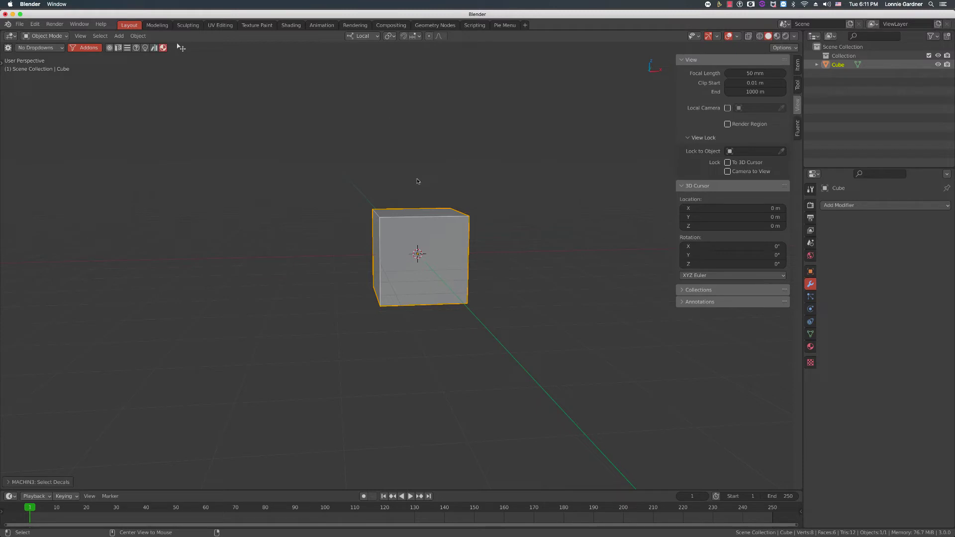
pyautogui.click(798, 132)
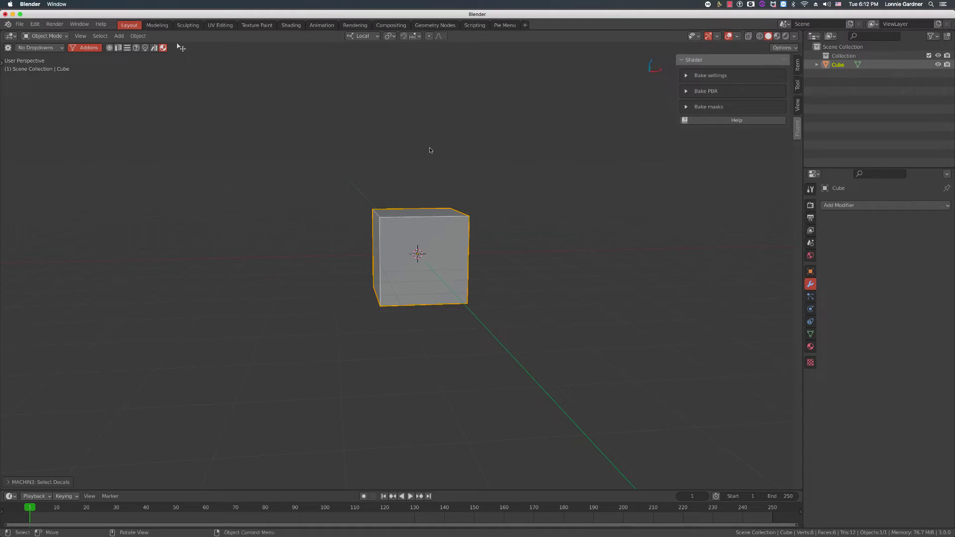
pyautogui.hotkey('alt', 'q')
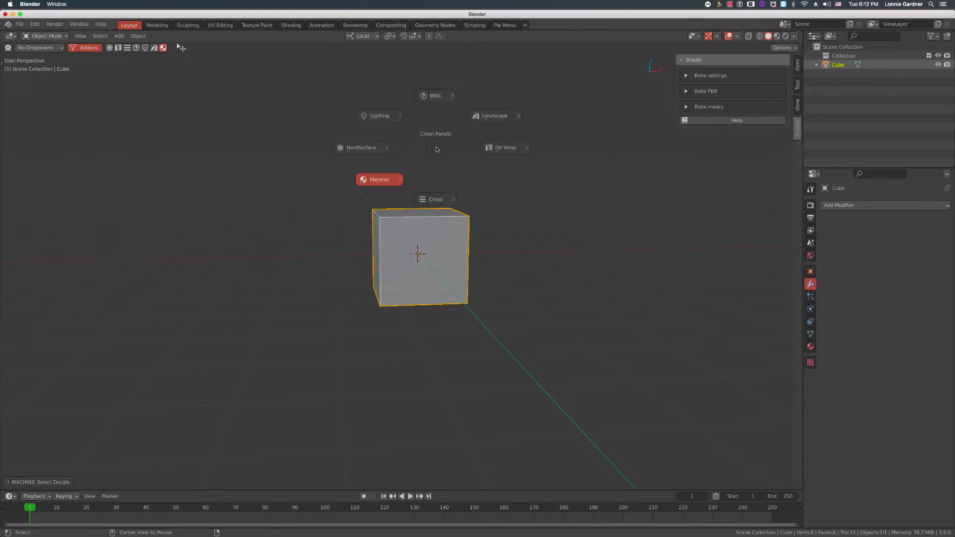
pyautogui.click(387, 175)
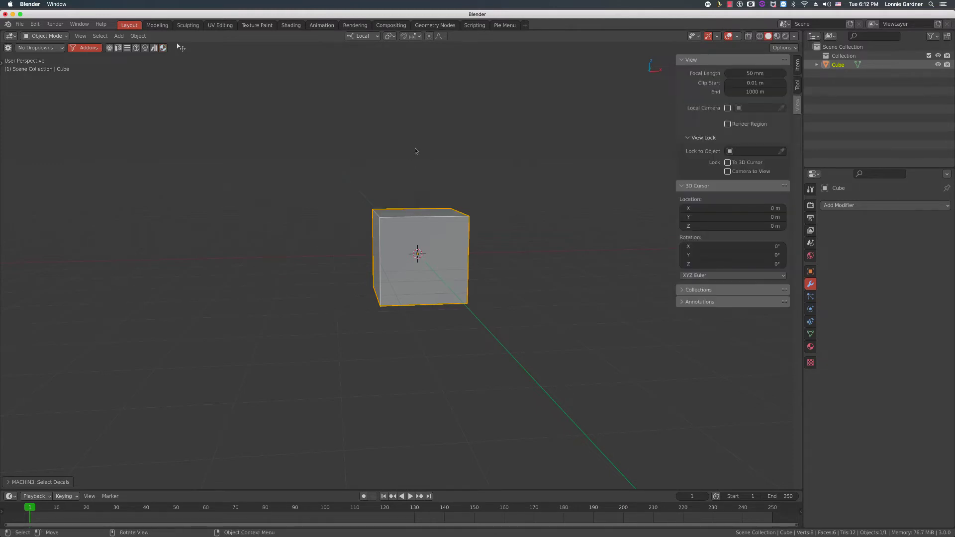
# Step: In the Pie Menu workspace, search the installed add-ons for 'clean' to show CleanPanels preferences
pyautogui.click(504, 25)
pyautogui.click(354, 61)
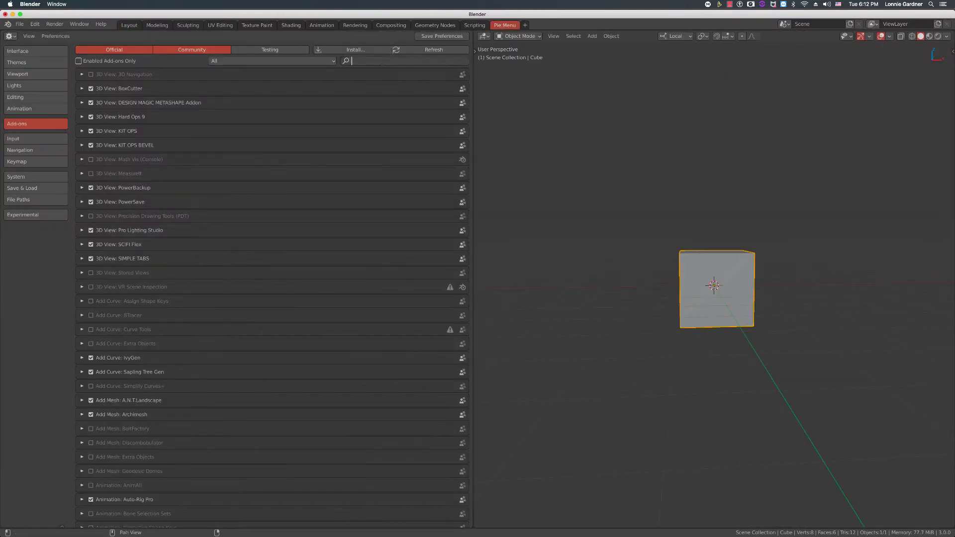
pyautogui.write('pie')
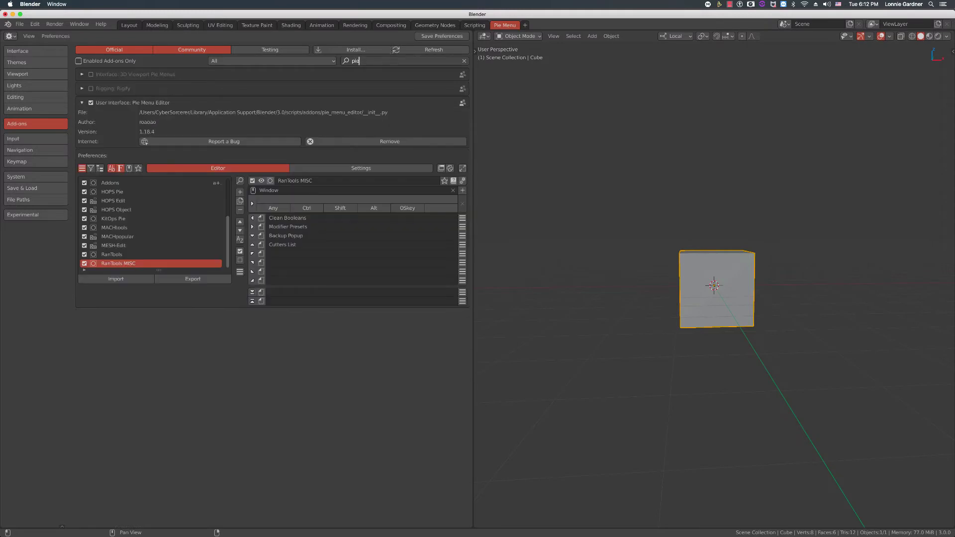
pyautogui.press('BackSpace')
pyautogui.press('BackSpace')
pyautogui.press('BackSpace')
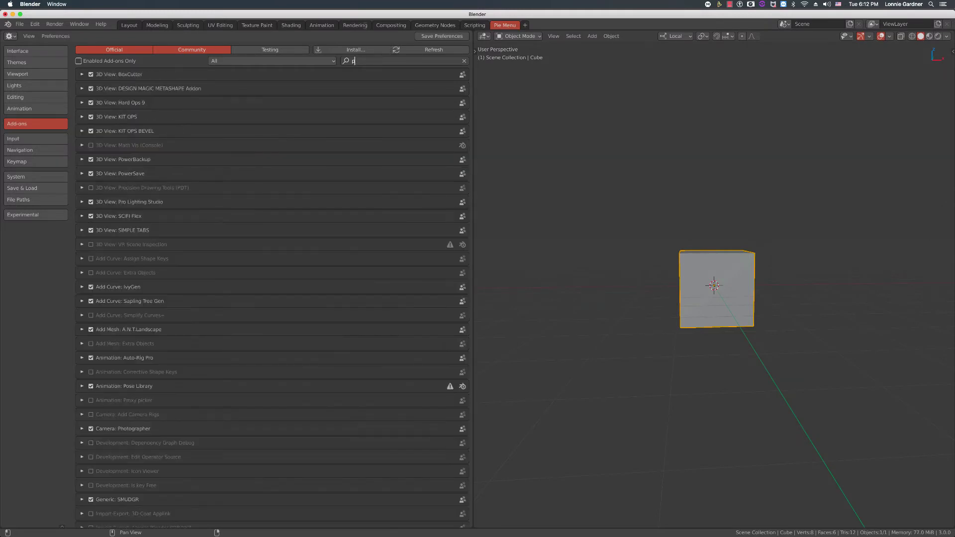
pyautogui.write('clean')
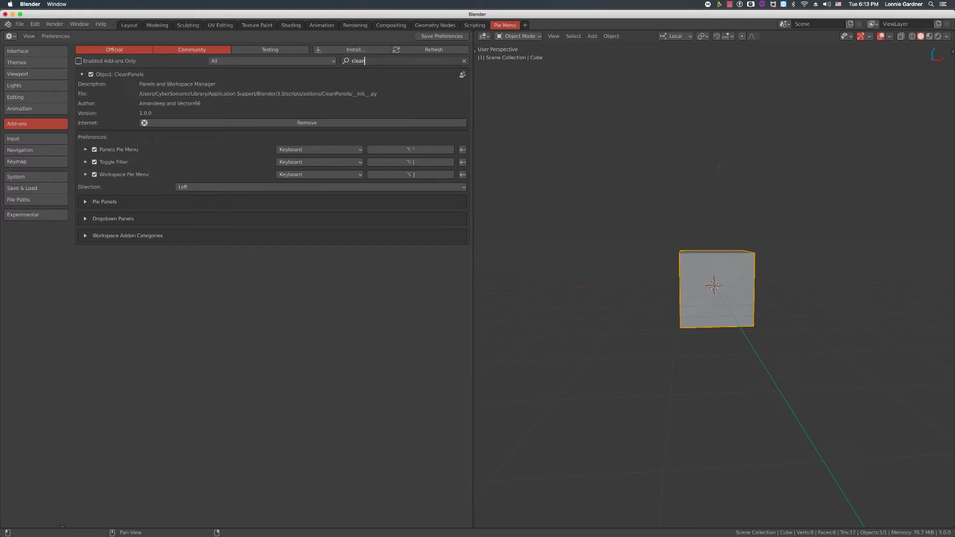
pyautogui.write('a')
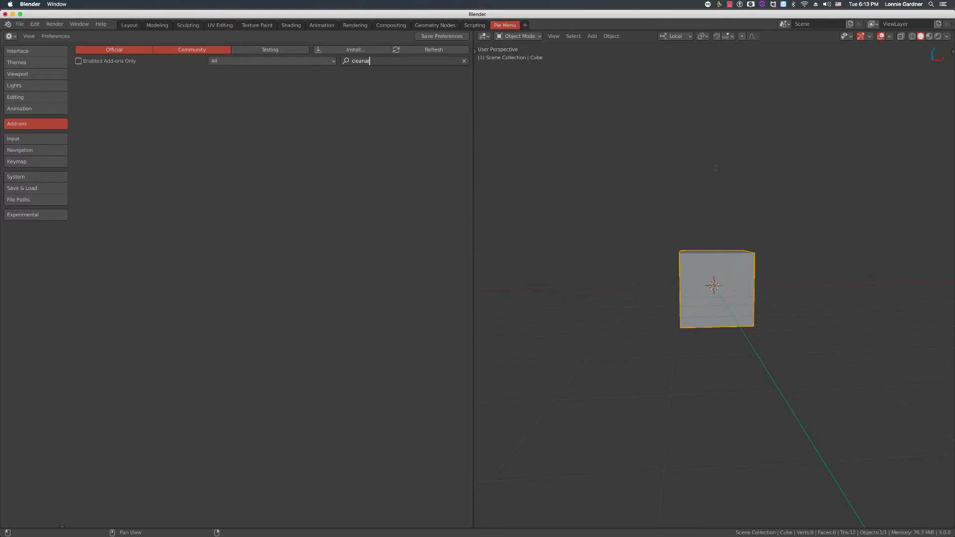
pyautogui.press('BackSpace')
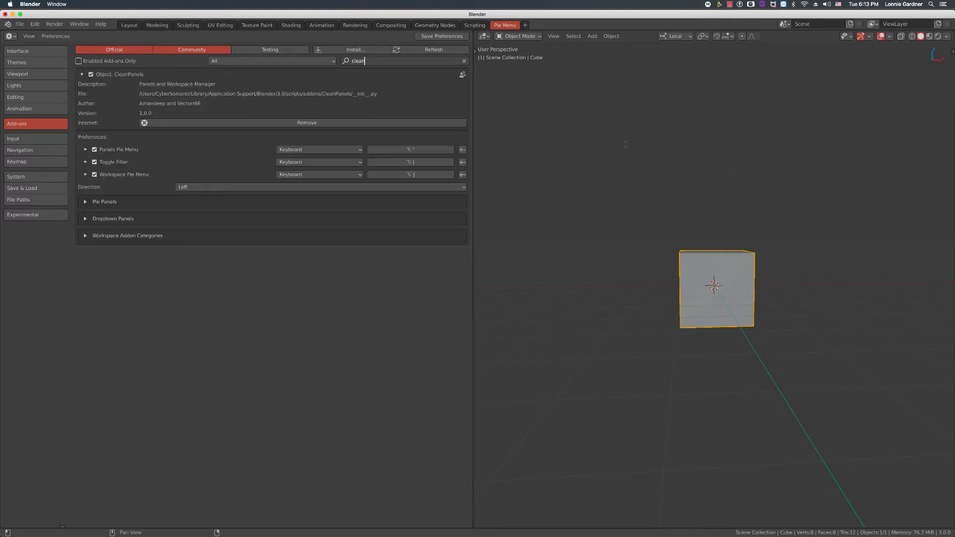
pyautogui.press('Return')
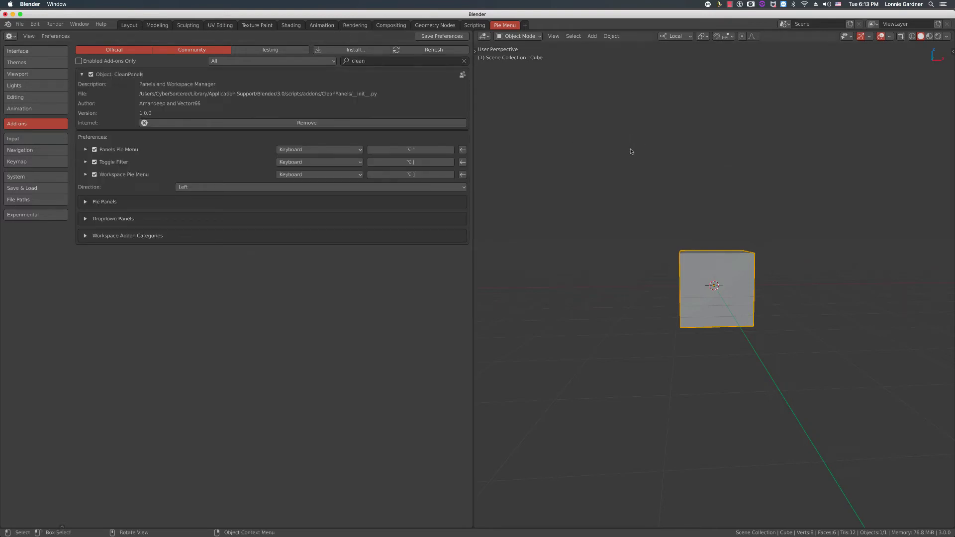
# Step: Open the Clean Panels pie with Alt+', dismiss it, and return to the Layout workspace
pyautogui.hotkey('alt', "'")
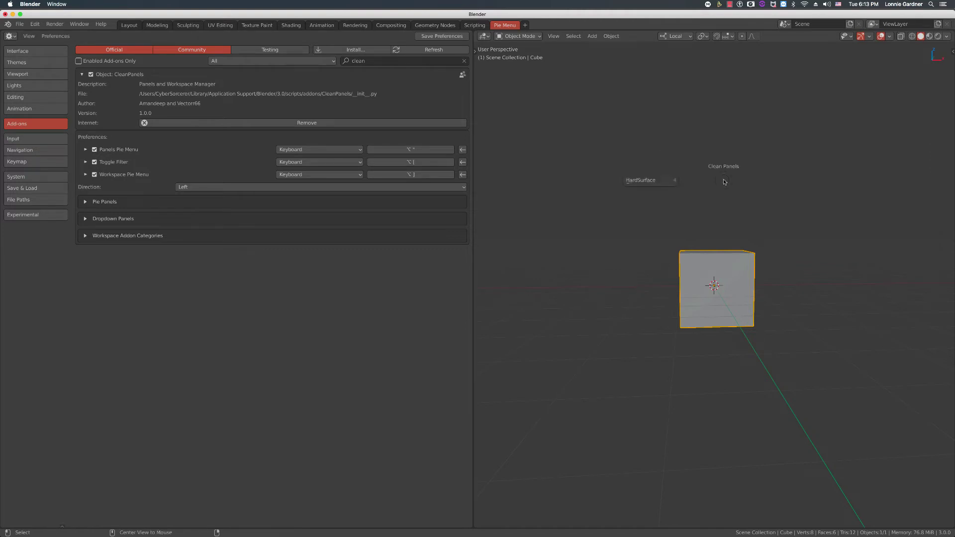
pyautogui.press('Escape')
pyautogui.click(129, 25)
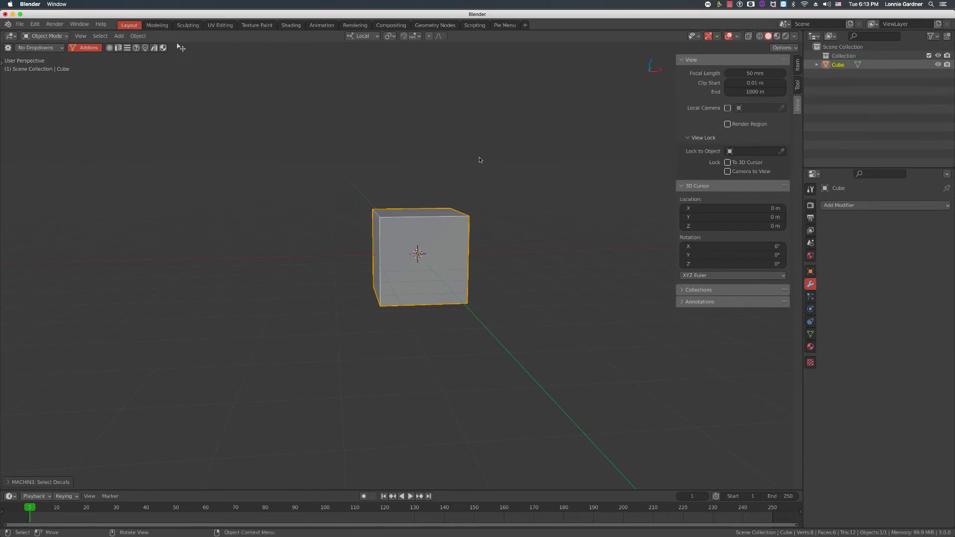
# Step: Flip the sidebar between all add-on tabs and just Item, Tool, View, ending with the category pie open
pyautogui.hotkey('ctrl', 'shift', 'a')
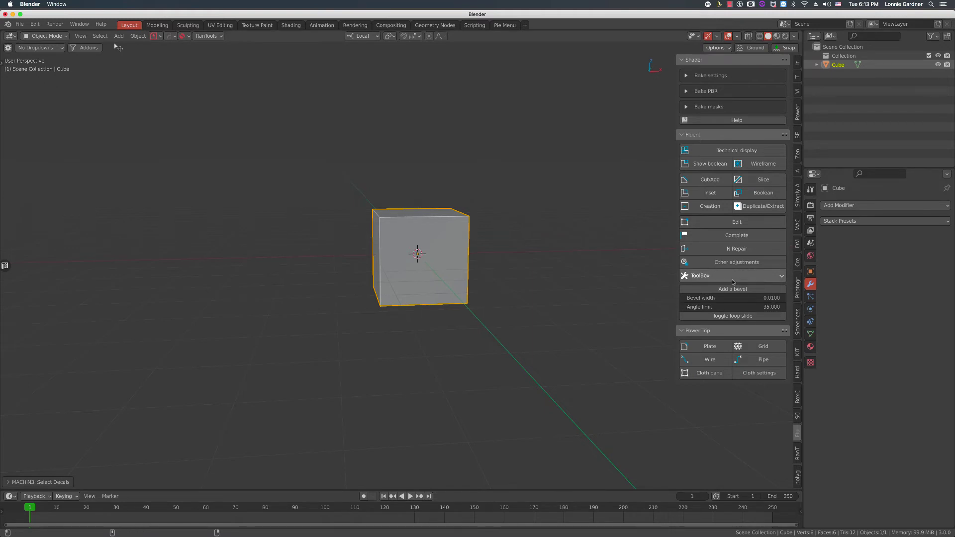
pyautogui.hotkey('ctrl', 'alt', 'a')
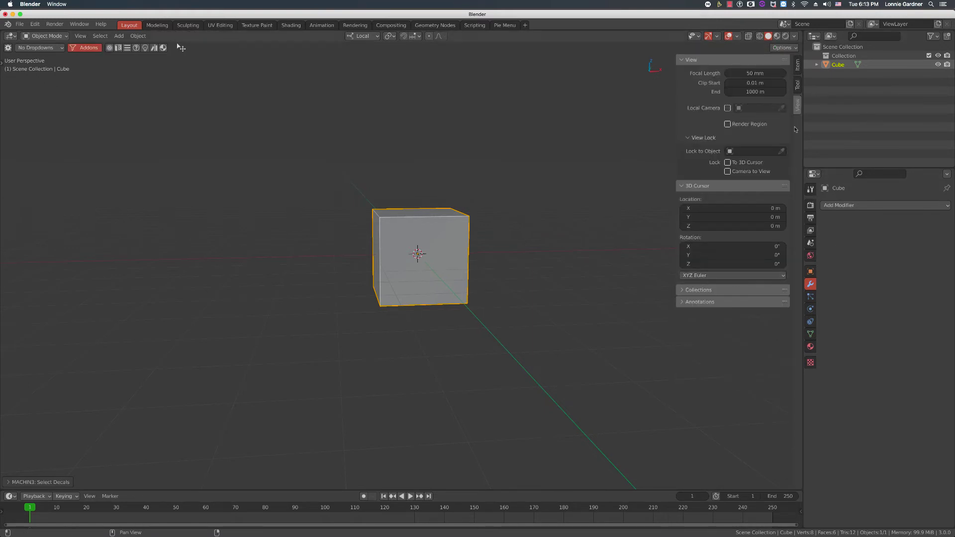
pyautogui.hotkey('ctrl', 'alt', 'a')
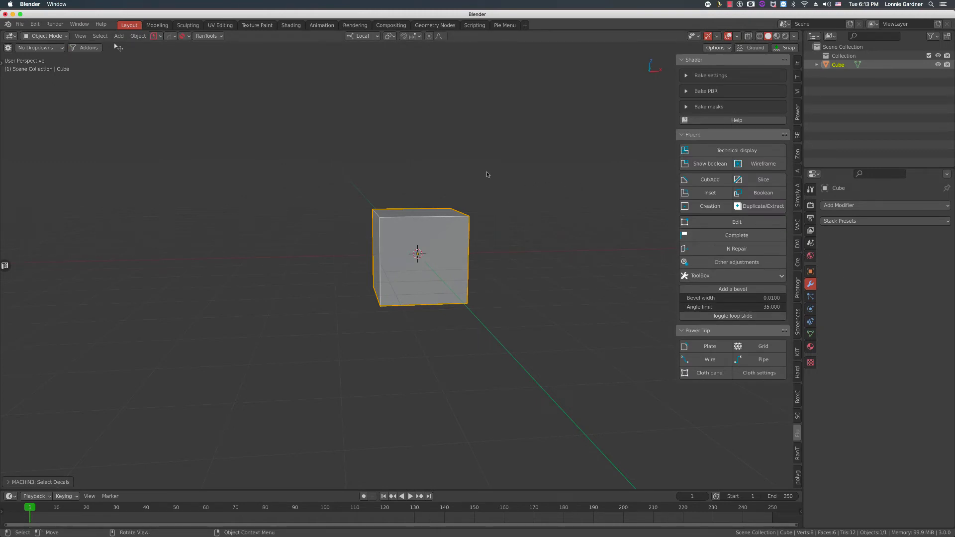
pyautogui.hotkey('ctrl', 'alt', 'a')
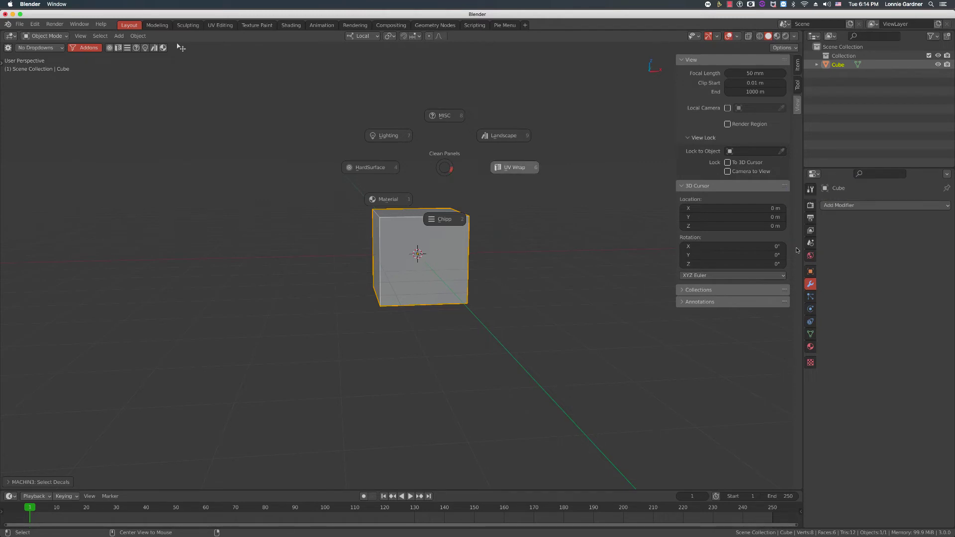
# Step: Limit the sidebar to HardSurface tabs, view the BoxCutter and Fluent panels, and reopen the pie
pyautogui.click(373, 168)
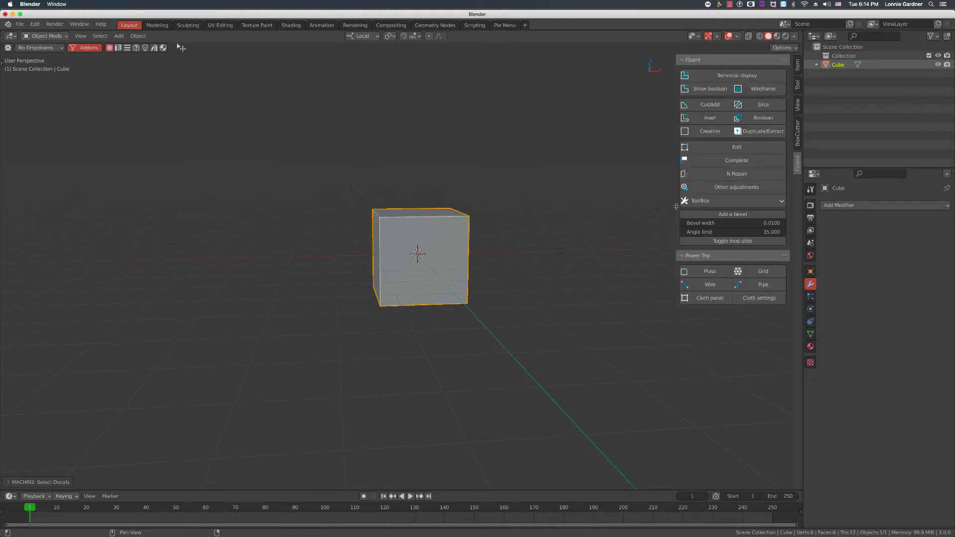
pyautogui.click(798, 138)
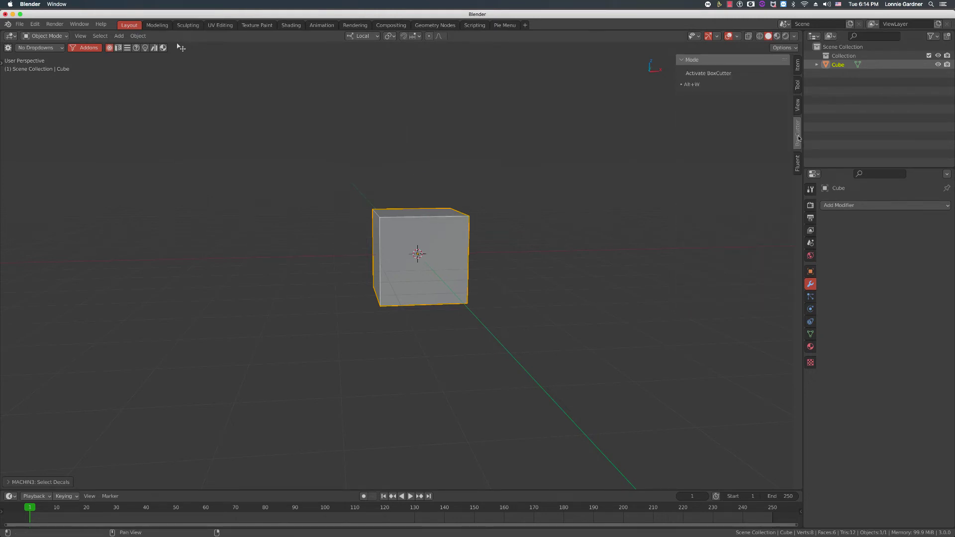
pyautogui.click(798, 169)
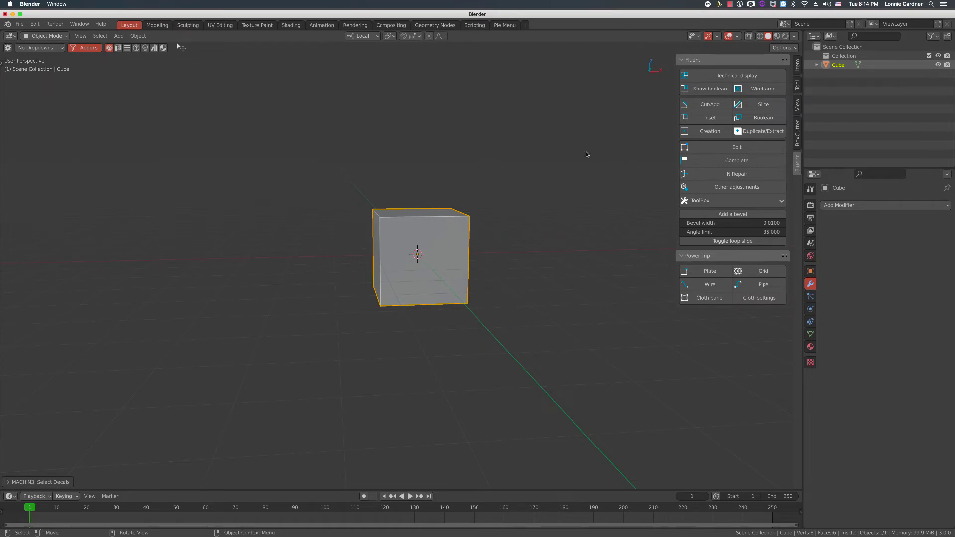
pyautogui.hotkey('alt', 'q')
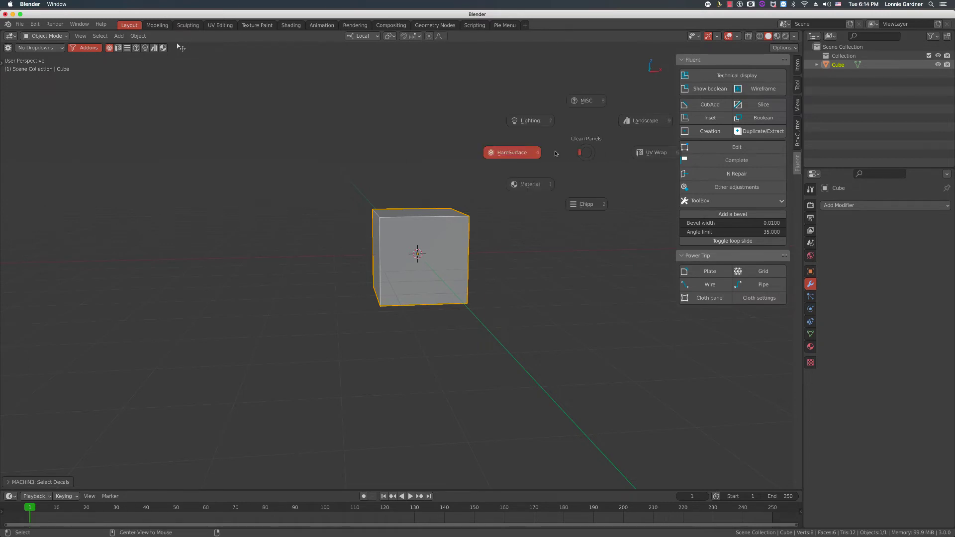
# Step: Turn the HardSurface category off and toggle the sidebar filter off and back on with Alt+Q
pyautogui.click(526, 153)
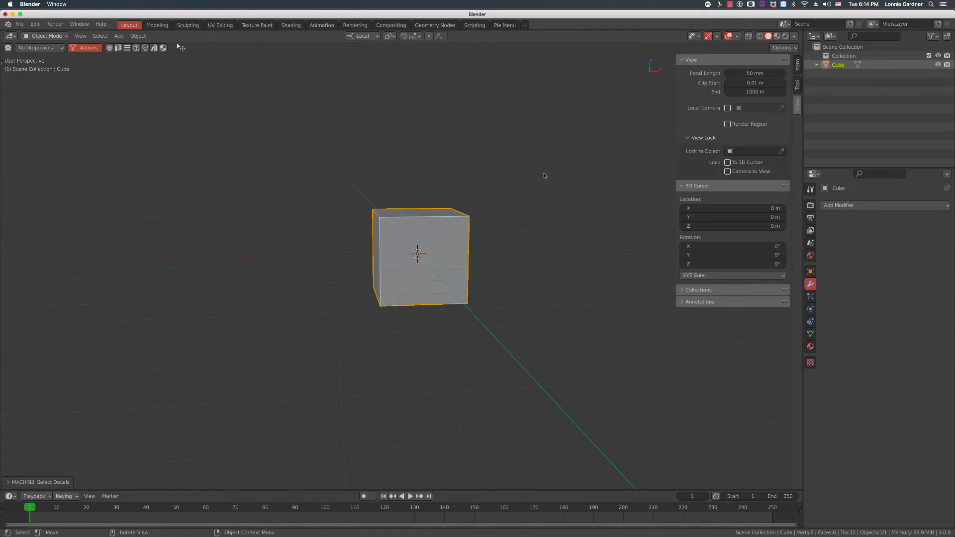
pyautogui.hotkey('alt', 'q')
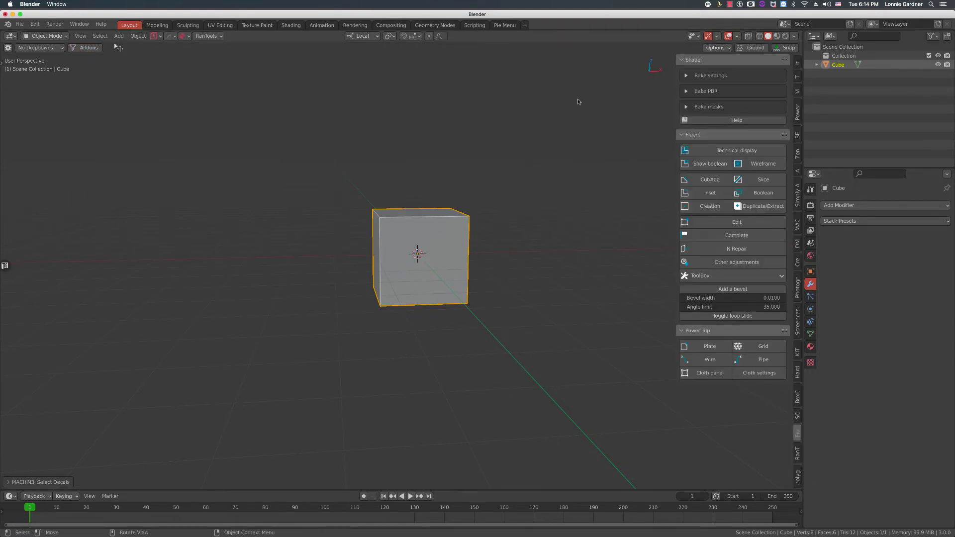
pyautogui.hotkey('alt', 'q')
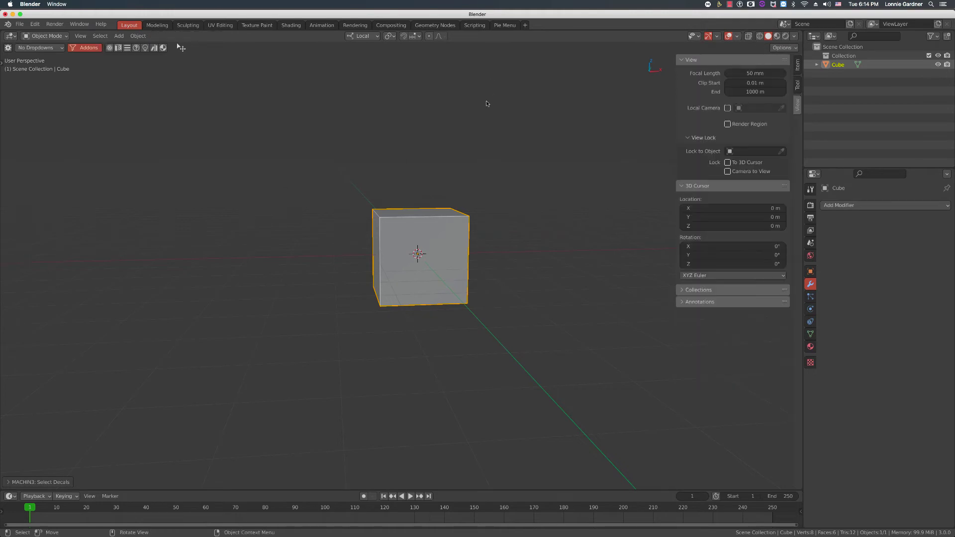
# Step: Reselect HardSurface from the pie, turn off the Addons filter, and return to the Pie Menu workspace
pyautogui.hotkey('alt', 'q')
pyautogui.hotkey('alt', 'q')
pyautogui.click(431, 121)
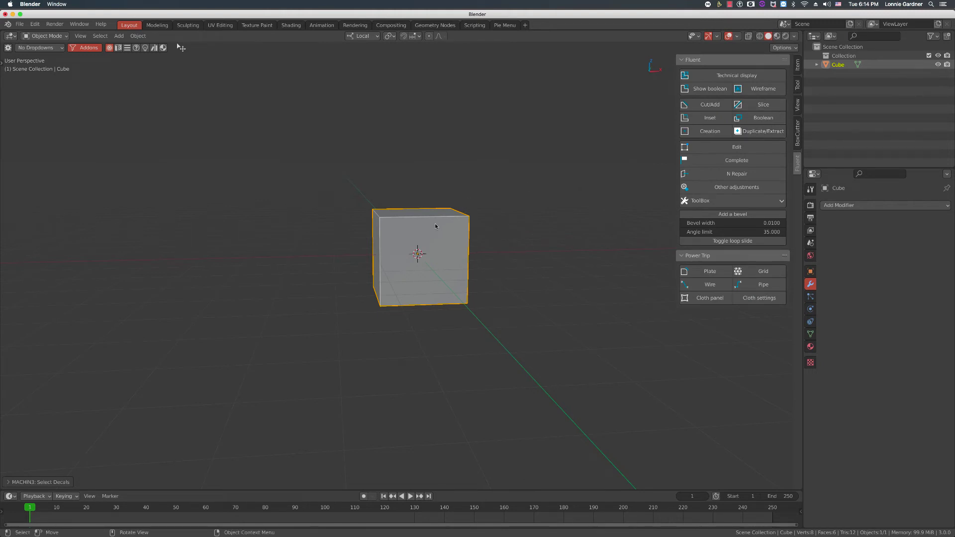
pyautogui.click(85, 47)
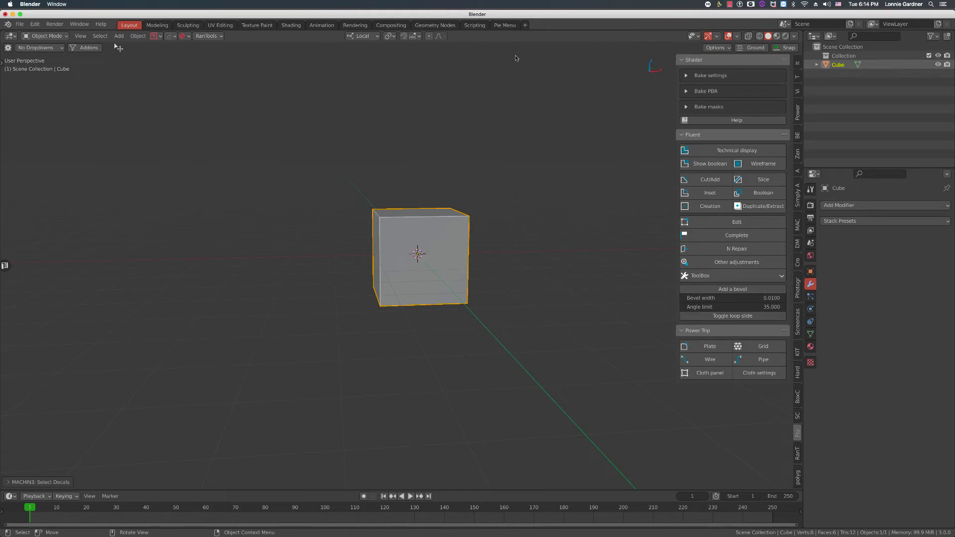
pyautogui.click(505, 25)
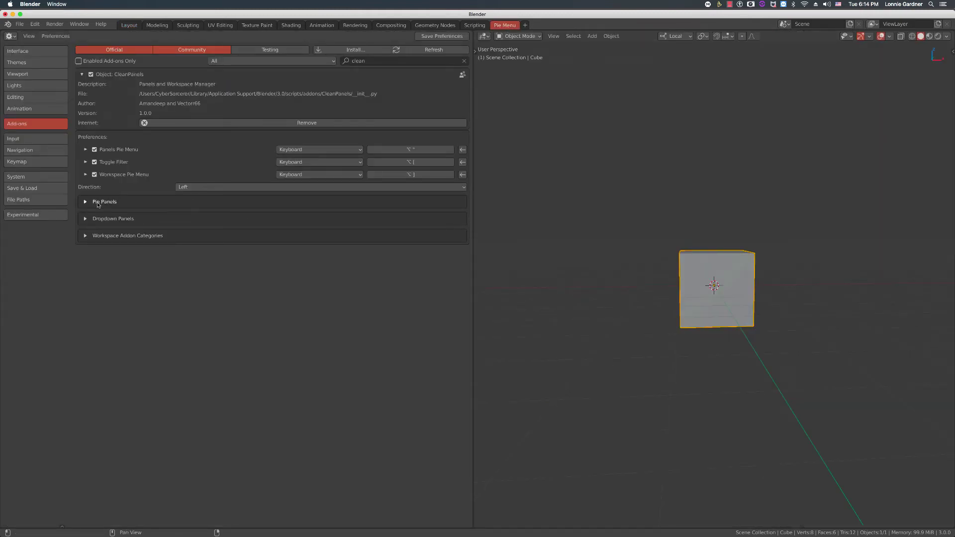
# Step: Expand Dropdown Panels, then open the HardSurface sub-pie and its HOps popup in the viewport
pyautogui.click(93, 219)
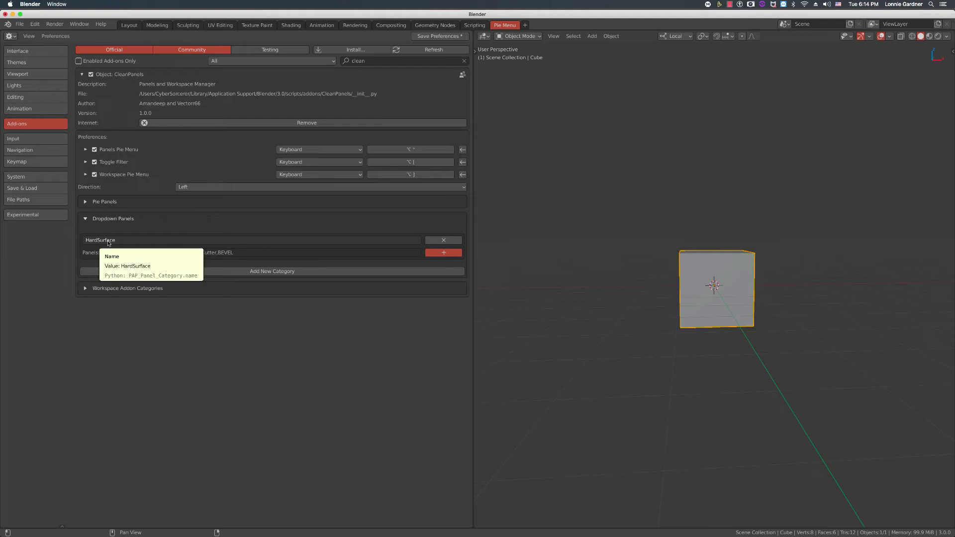
pyautogui.click(656, 226)
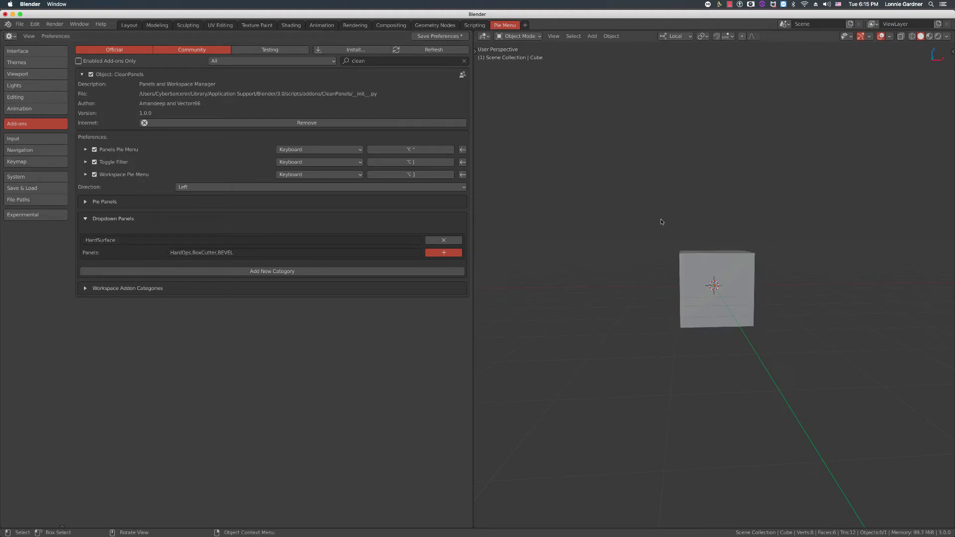
pyautogui.hotkey('alt', "'")
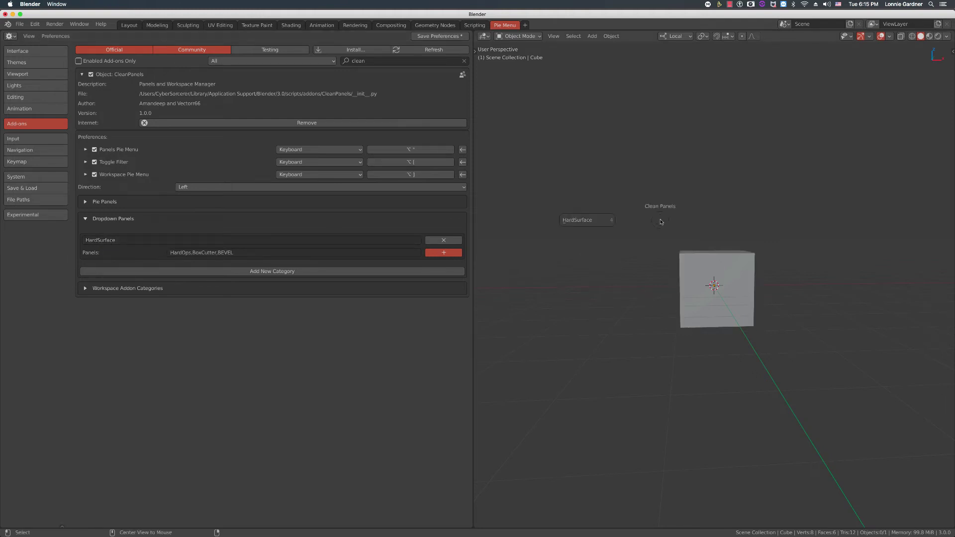
pyautogui.click(578, 222)
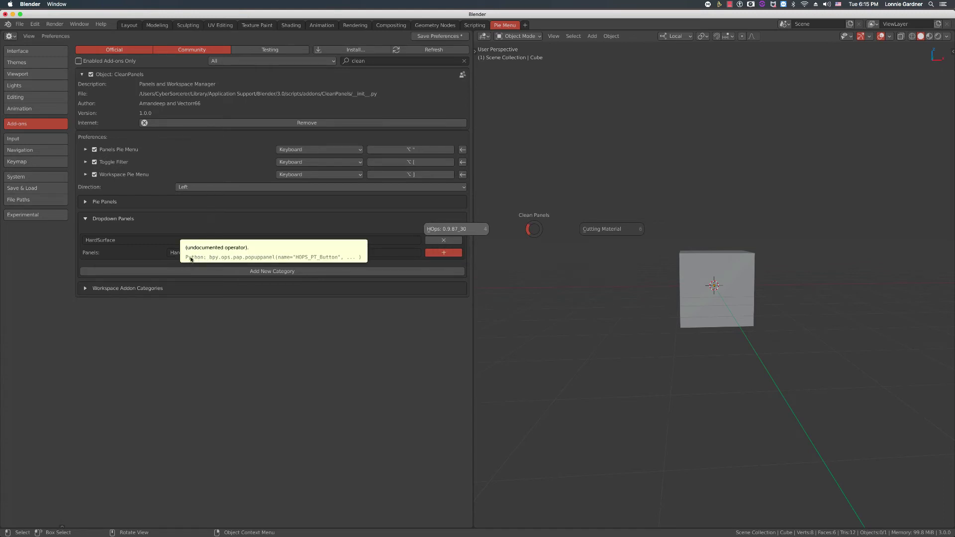
pyautogui.click(161, 253)
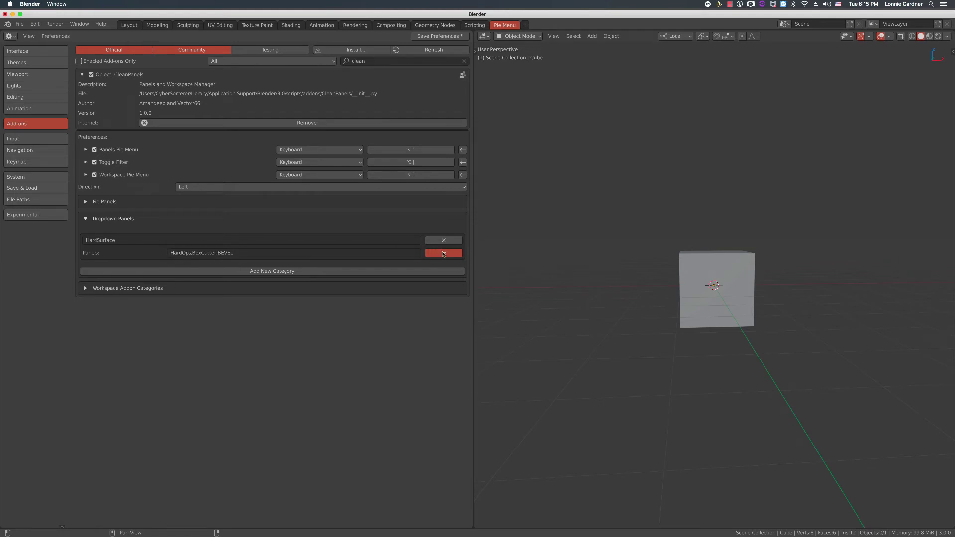
# Step: Browse the HardSurface panel list and close it, keeping only HardOps, BoxCutter and BEVEL
pyautogui.click(443, 253)
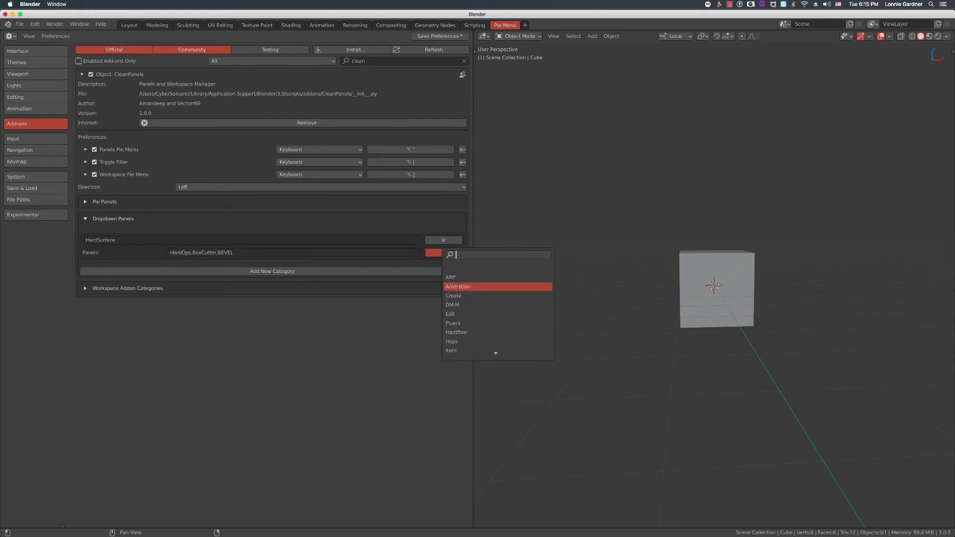
pyautogui.scroll(-15, 460, 297)
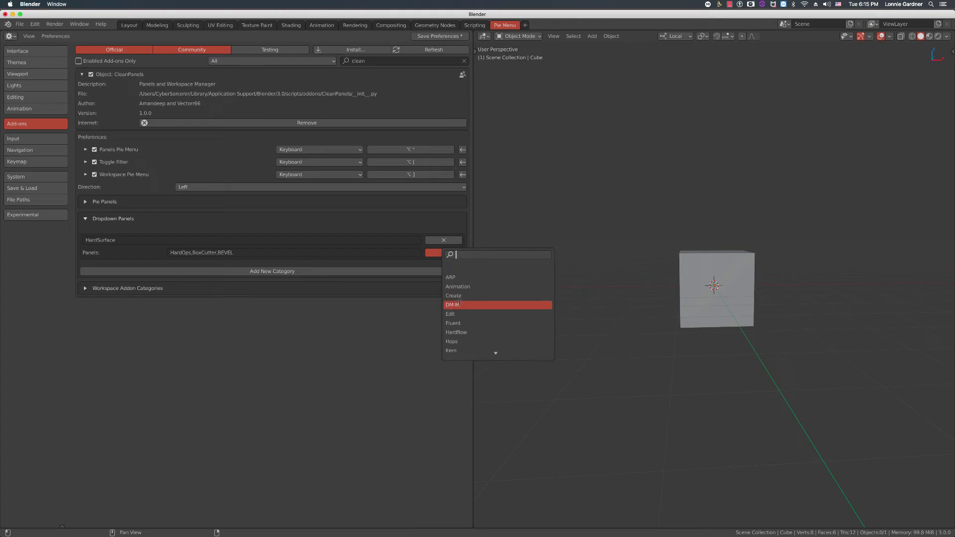
pyautogui.scroll(-6, 459, 297)
pyautogui.scroll(-7, 462, 303)
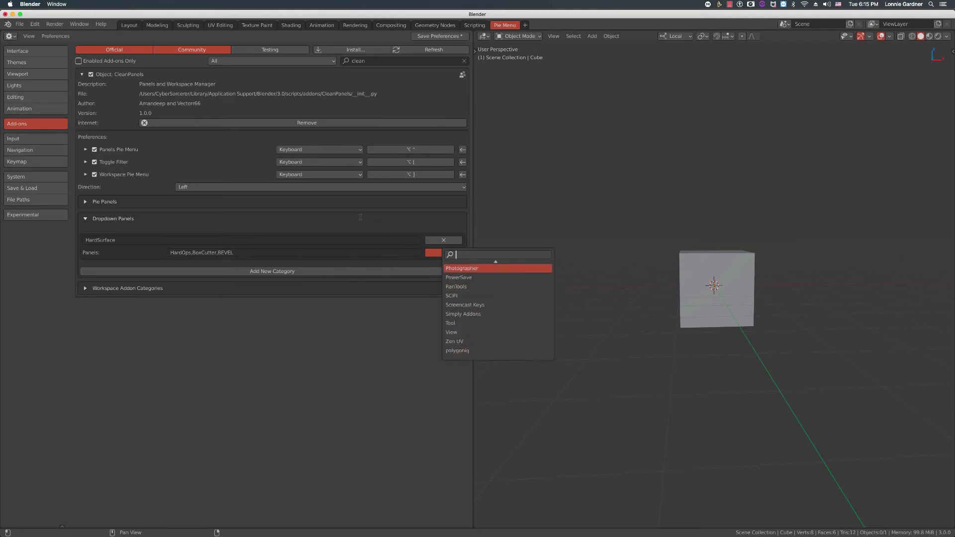
pyautogui.scroll(-7, 362, 218)
pyautogui.scroll(6, 381, 214)
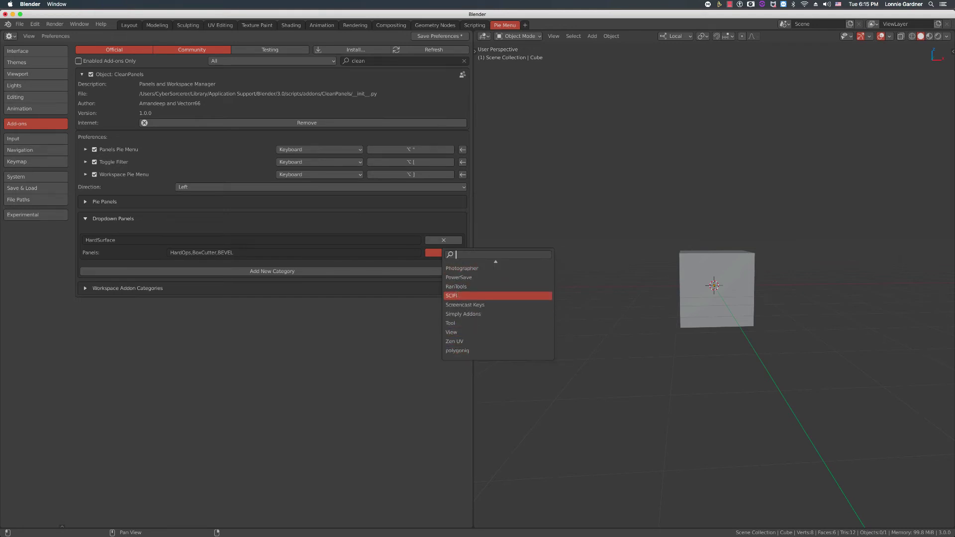
pyautogui.click(381, 215)
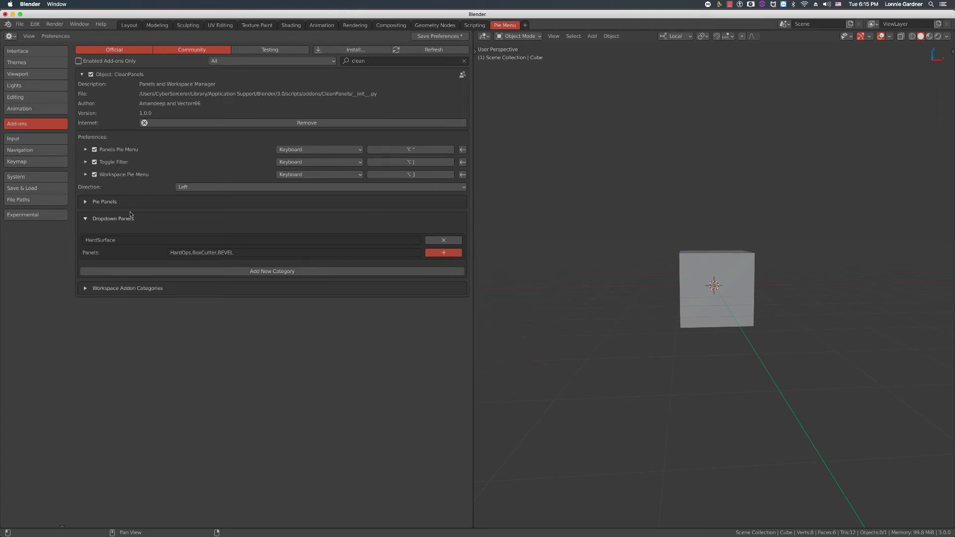
# Step: Toggle the Dropdown Panels, Pie Panels and Workspace Addon Categories sections open and closed
pyautogui.click(107, 223)
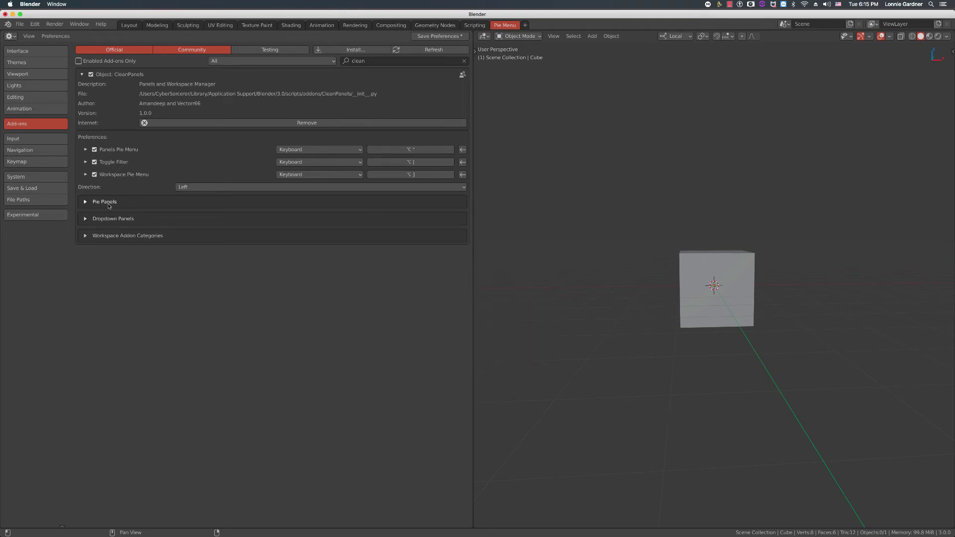
pyautogui.click(106, 204)
pyautogui.click(105, 204)
pyautogui.click(114, 236)
pyautogui.click(114, 236)
# Step: Peek at Dropdown Panels and the seven workspace addon categories, then fold them again
pyautogui.click(109, 219)
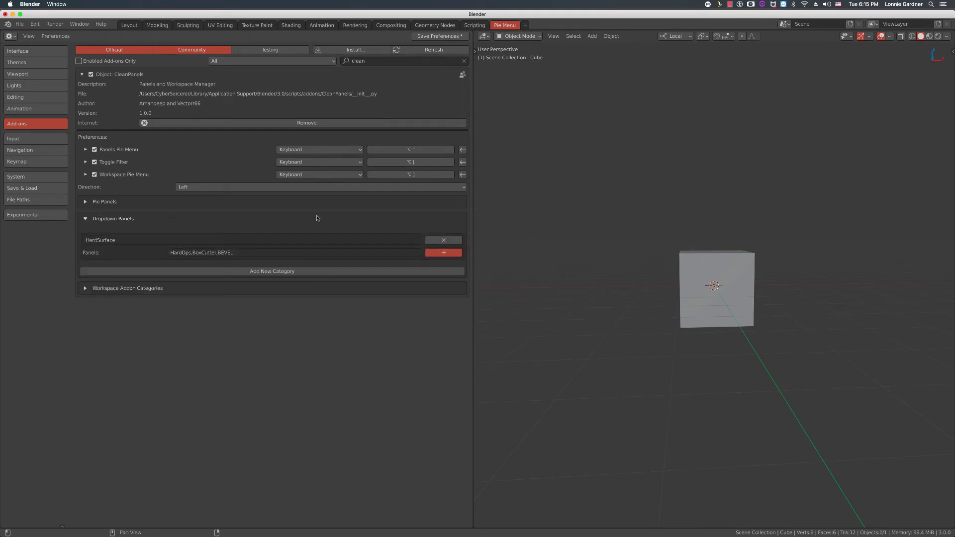
pyautogui.click(90, 219)
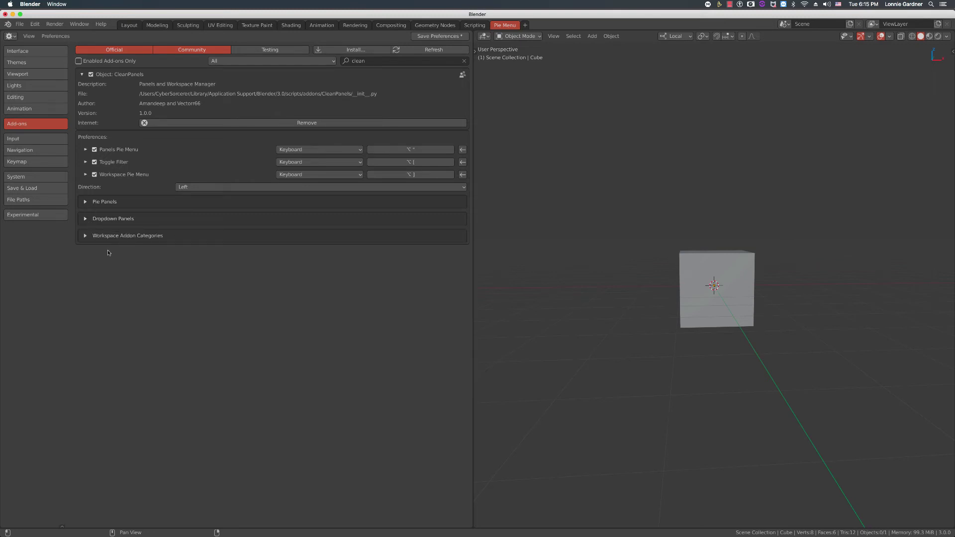
pyautogui.click(89, 237)
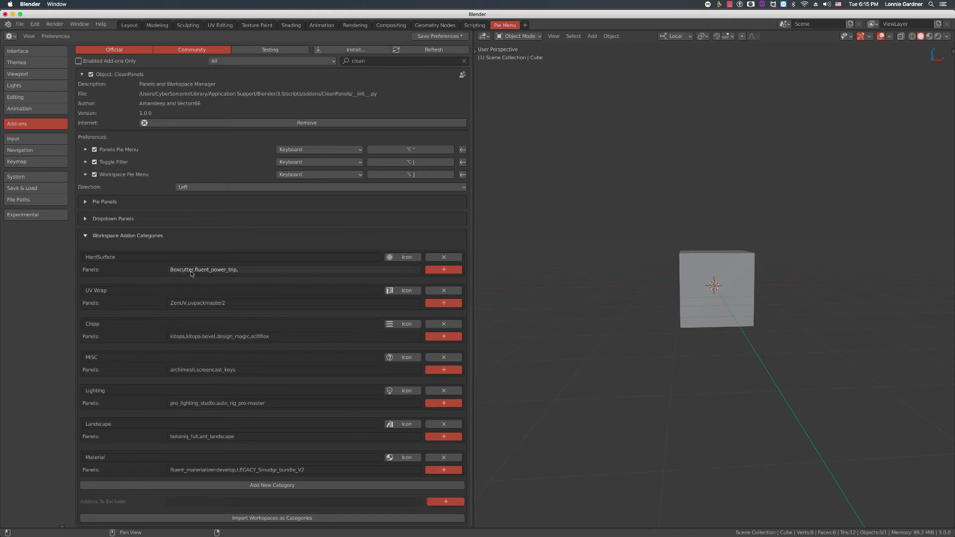
pyautogui.click(94, 237)
pyautogui.click(99, 220)
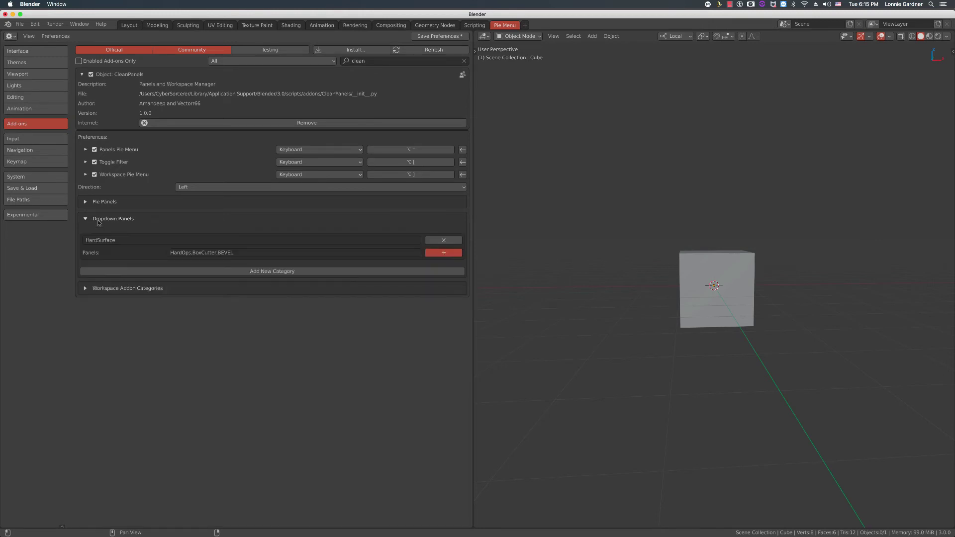
pyautogui.click(123, 219)
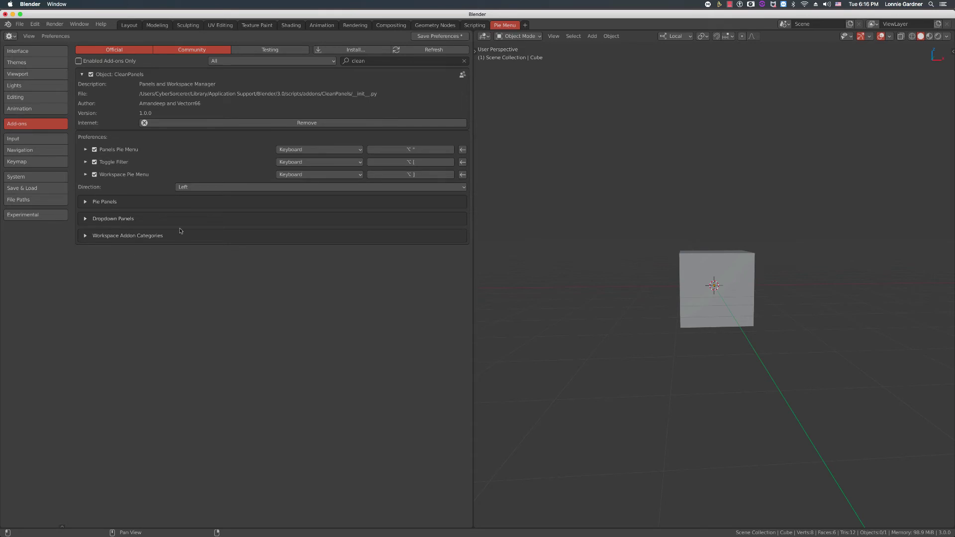
# Step: Recheck the HardSurface dropdown panel list unchanged, then expand the seven Workspace Addon Categories
pyautogui.click(97, 219)
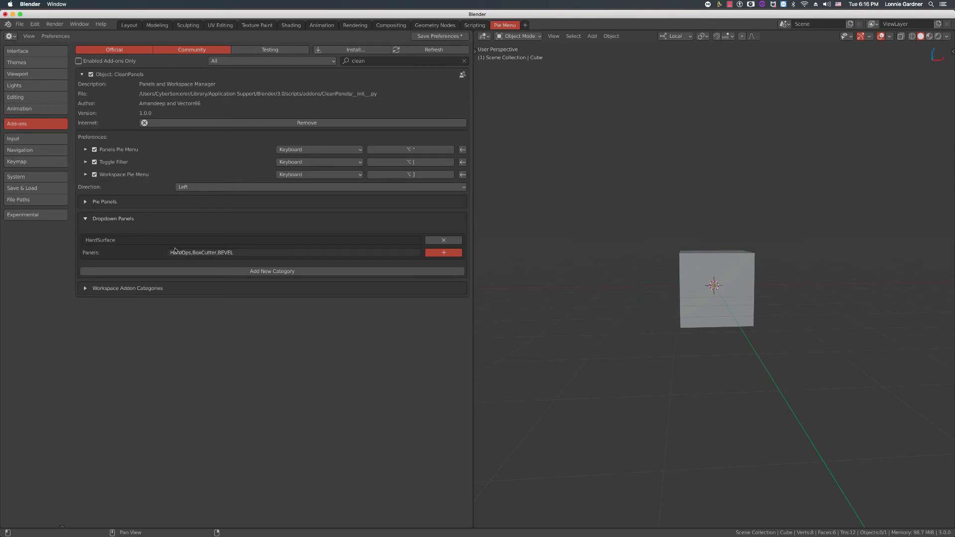
pyautogui.click(438, 252)
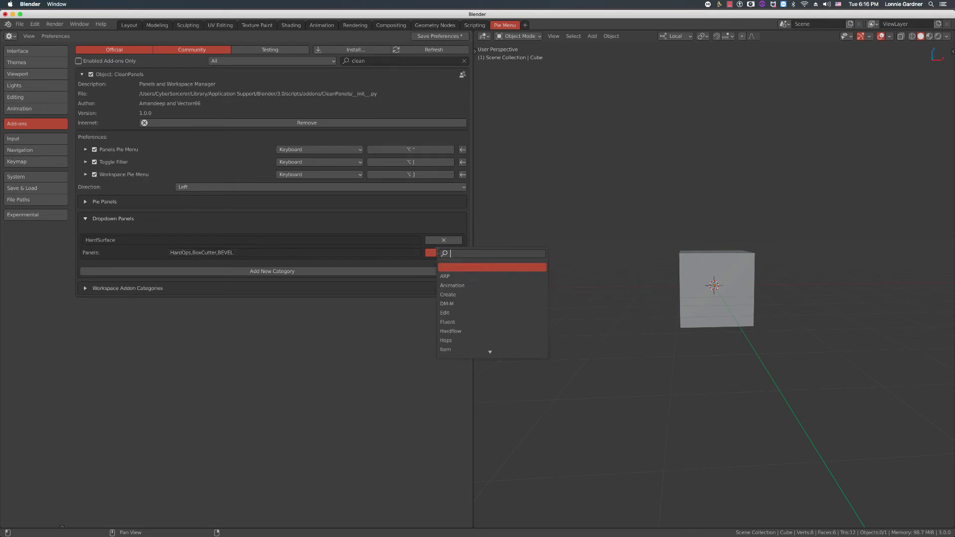
pyautogui.click(357, 229)
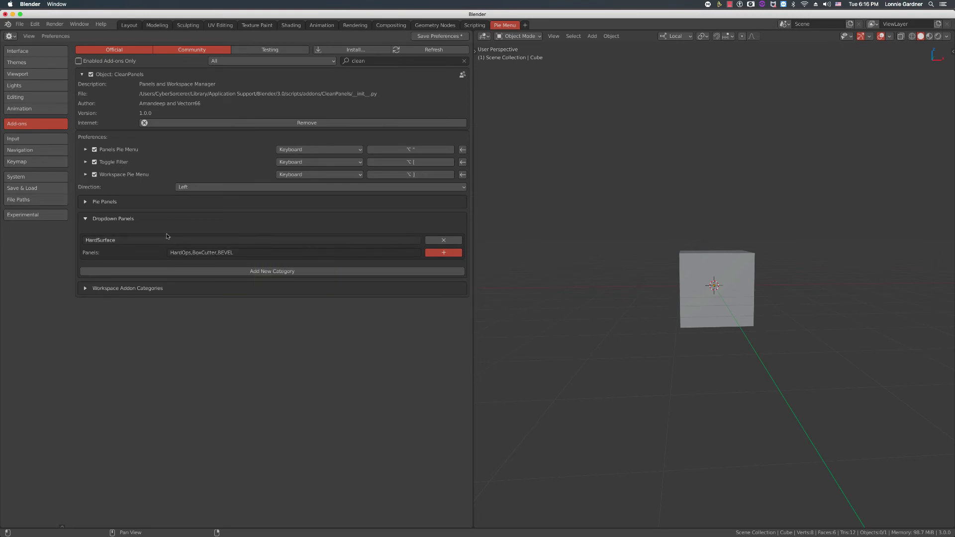
pyautogui.click(149, 220)
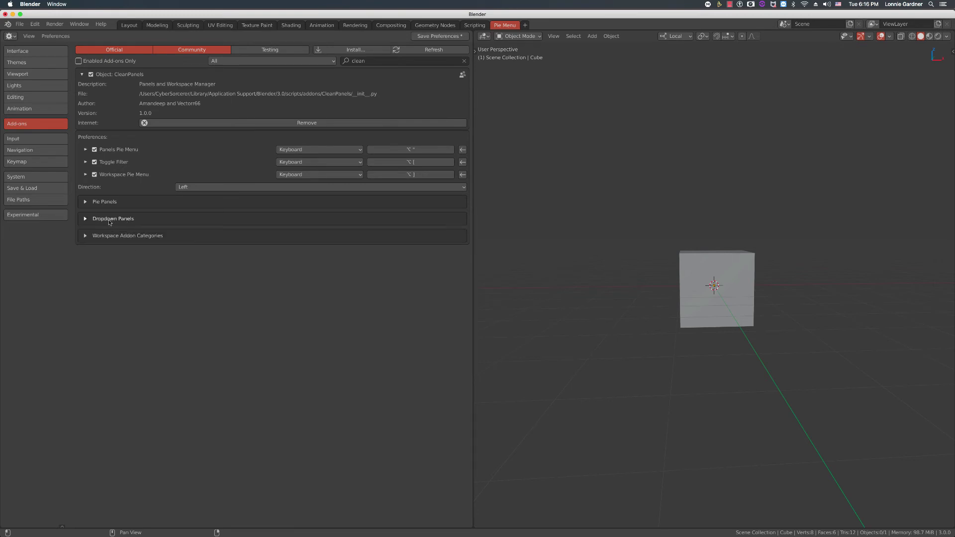
pyautogui.click(102, 202)
pyautogui.click(102, 202)
pyautogui.click(103, 236)
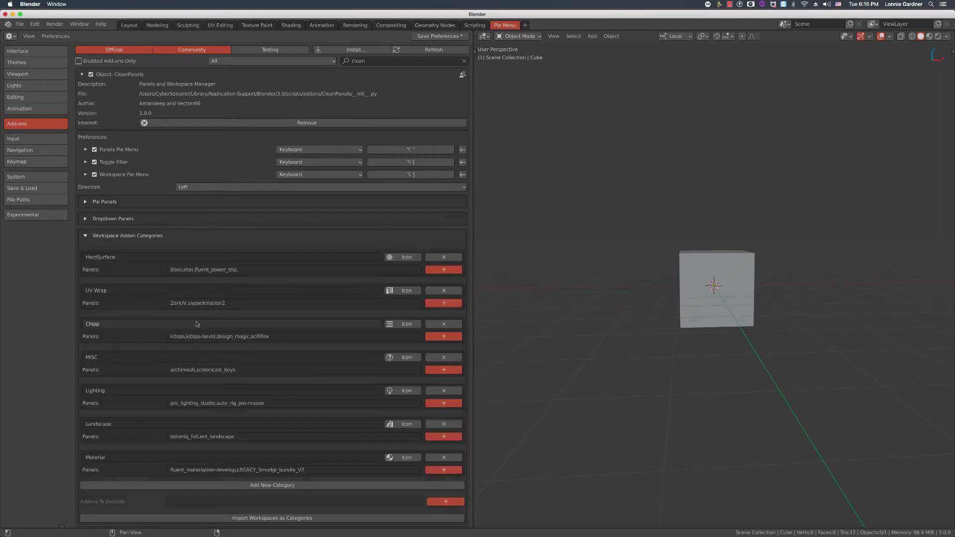
pyautogui.click(110, 237)
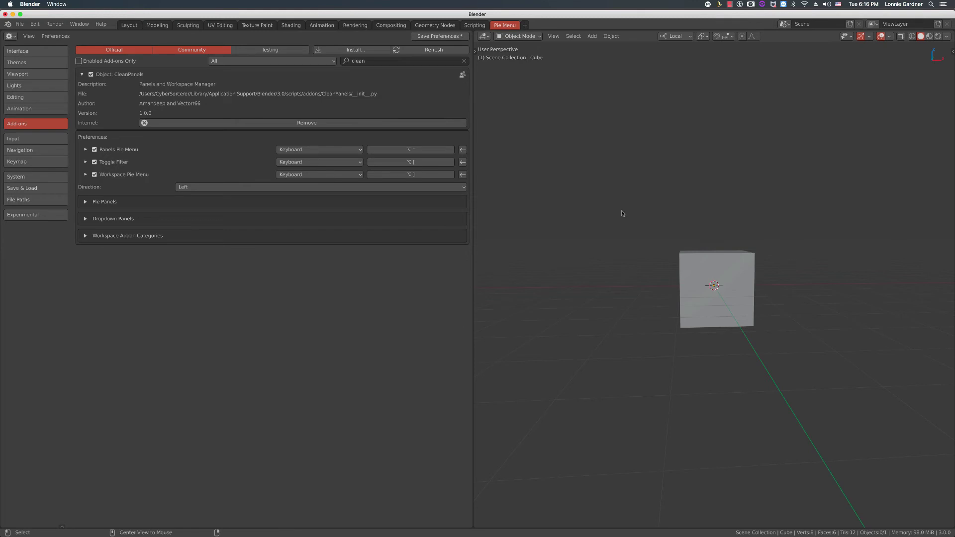
pyautogui.hotkey('alt', "'")
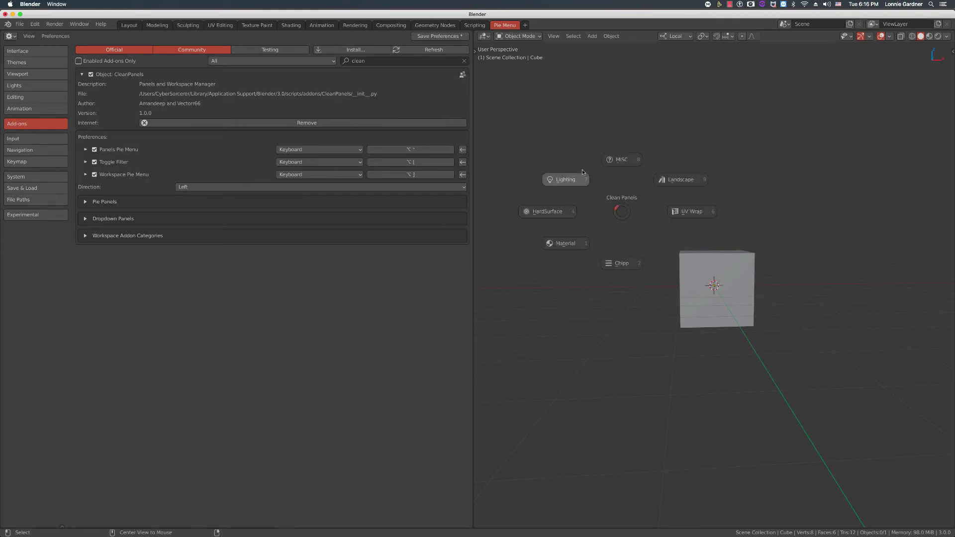
pyautogui.click(622, 212)
pyautogui.click(127, 238)
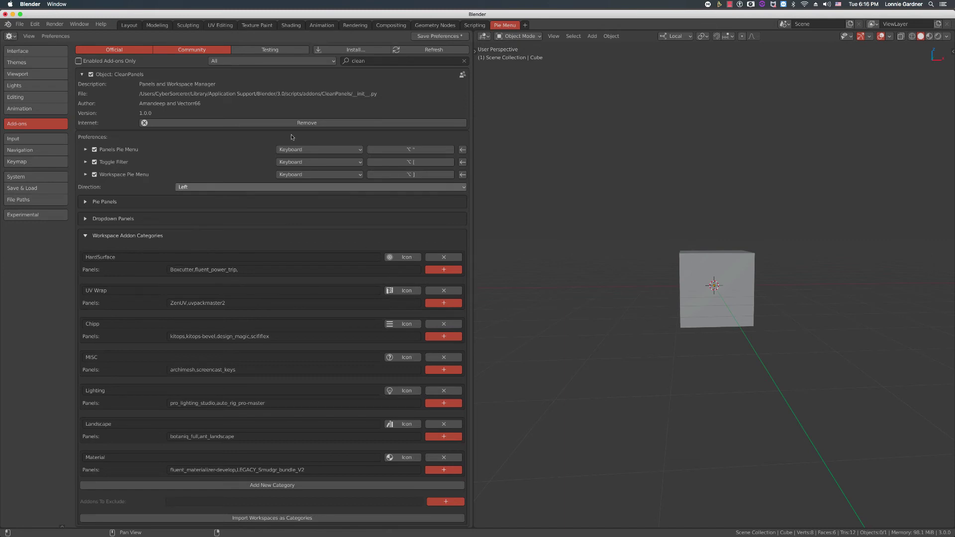
pyautogui.click(128, 26)
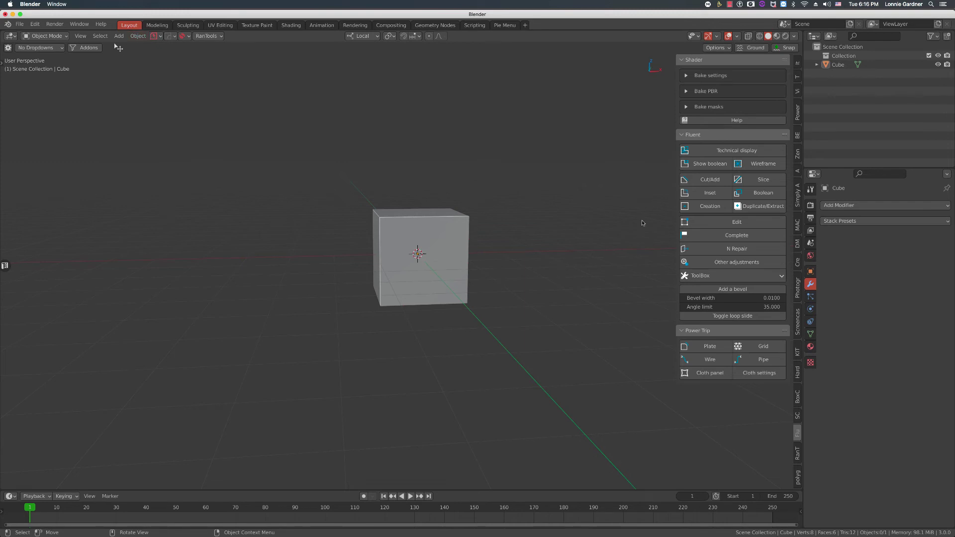
# Step: Filter the Layout sidebar to chosen add-on tabs with Shift+F, then return to Pie Menu
pyautogui.hotkey('shift', 'f')
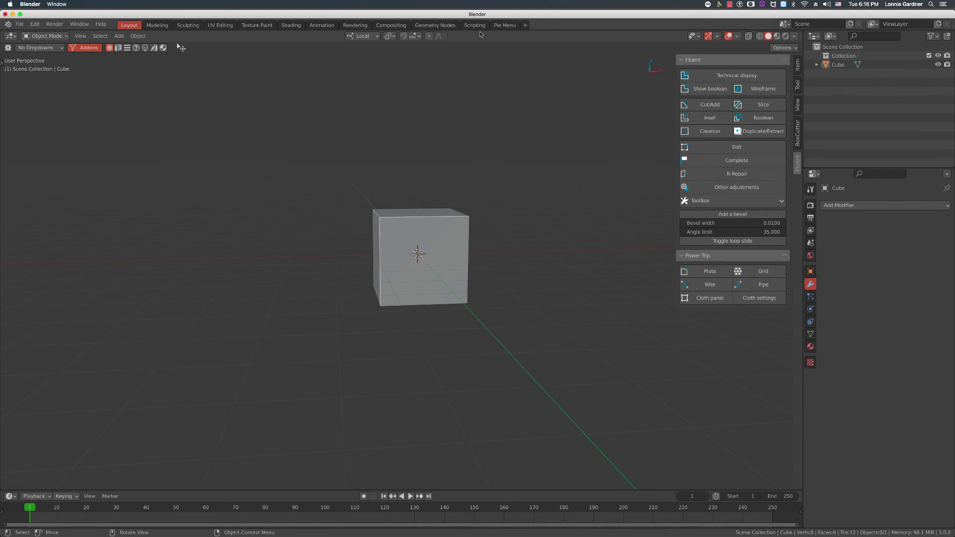
pyautogui.click(504, 24)
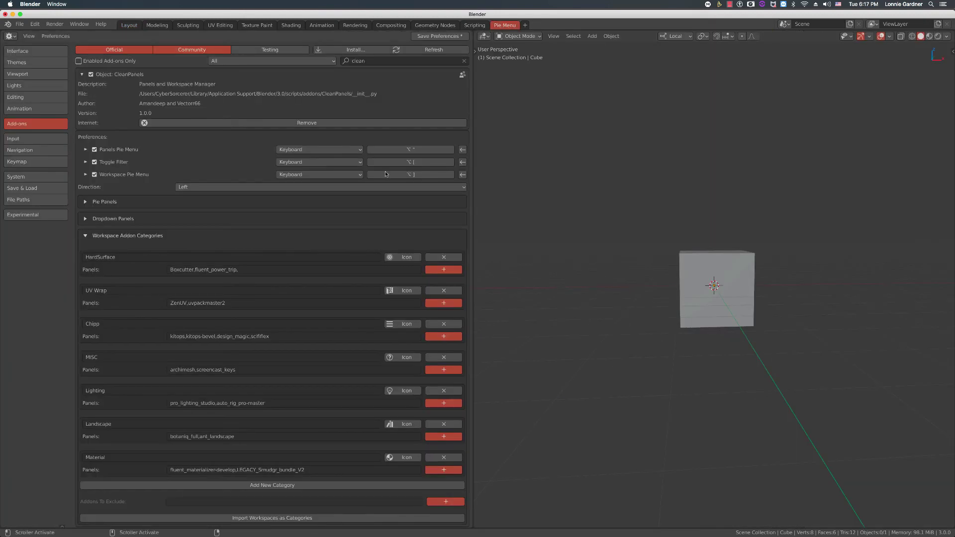
pyautogui.click(401, 258)
pyautogui.scroll(-16, 416, 324)
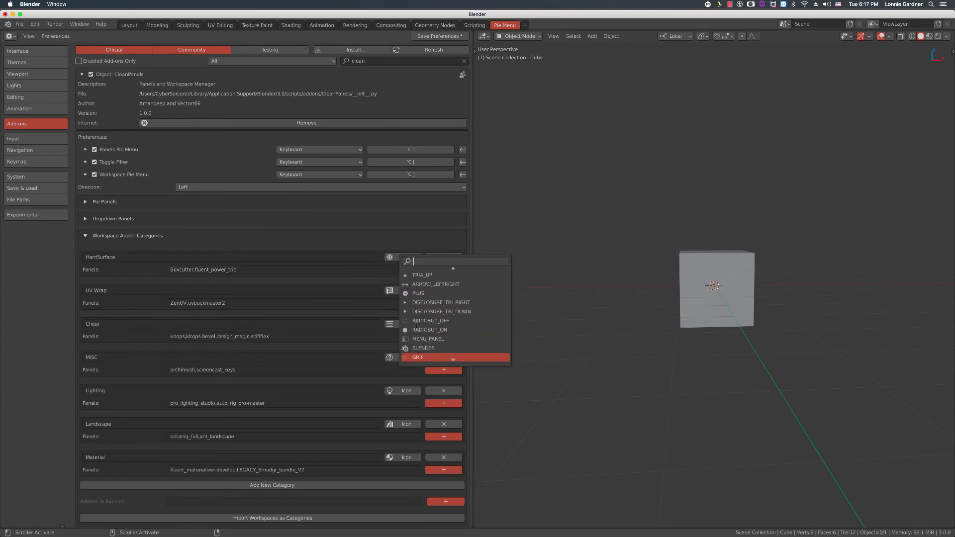
pyautogui.scroll(-10, 419, 308)
pyautogui.scroll(-5, 419, 307)
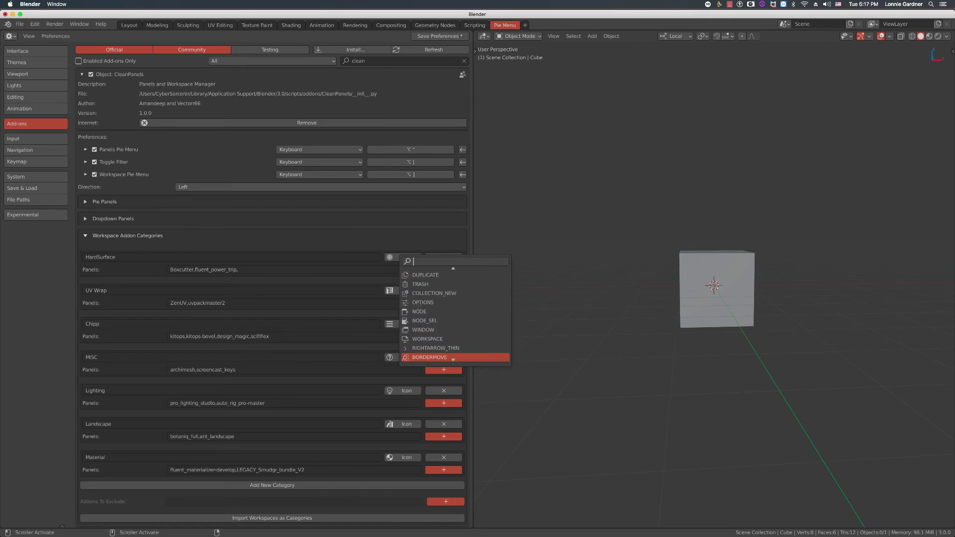
pyautogui.scroll(-14, 419, 307)
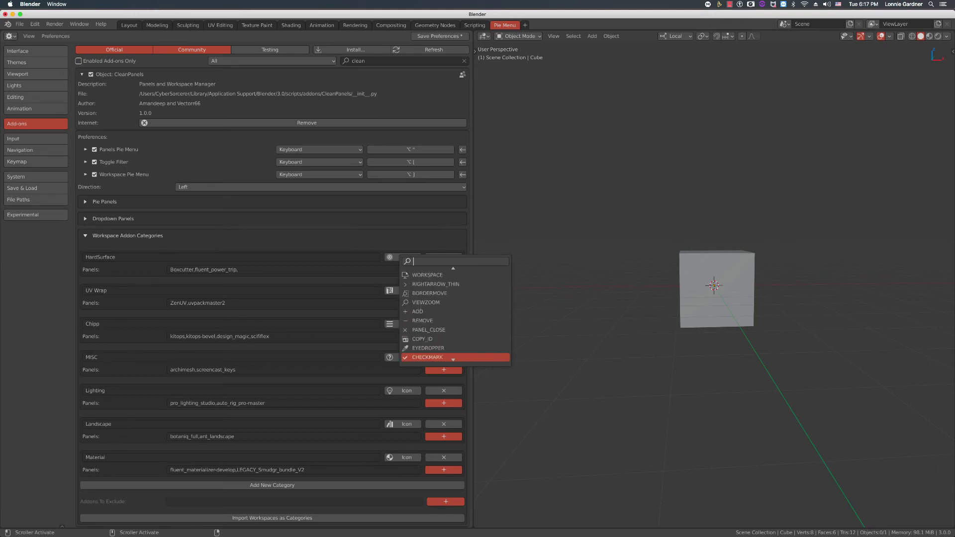
pyautogui.scroll(-1, 418, 304)
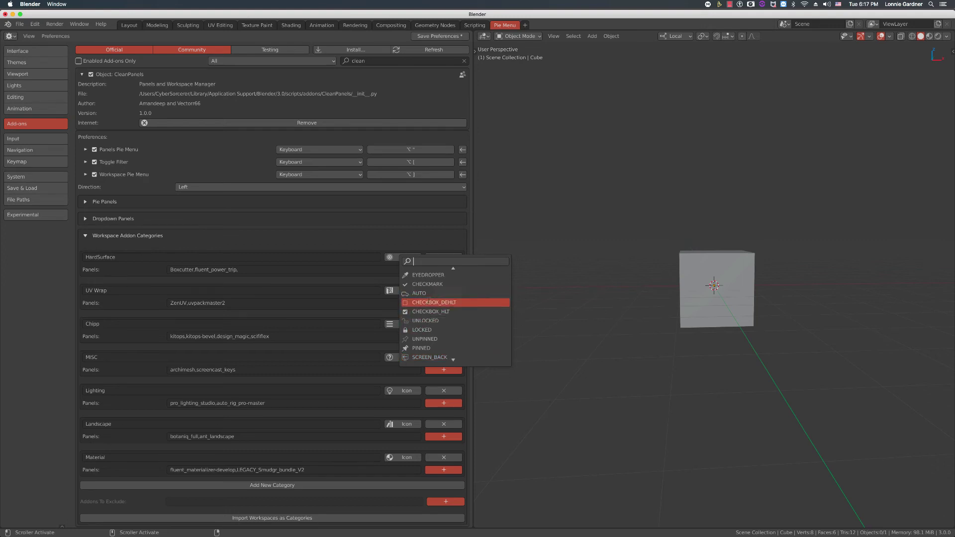
pyautogui.scroll(-7, 404, 357)
pyautogui.scroll(-5, 433, 306)
pyautogui.scroll(-2, 432, 306)
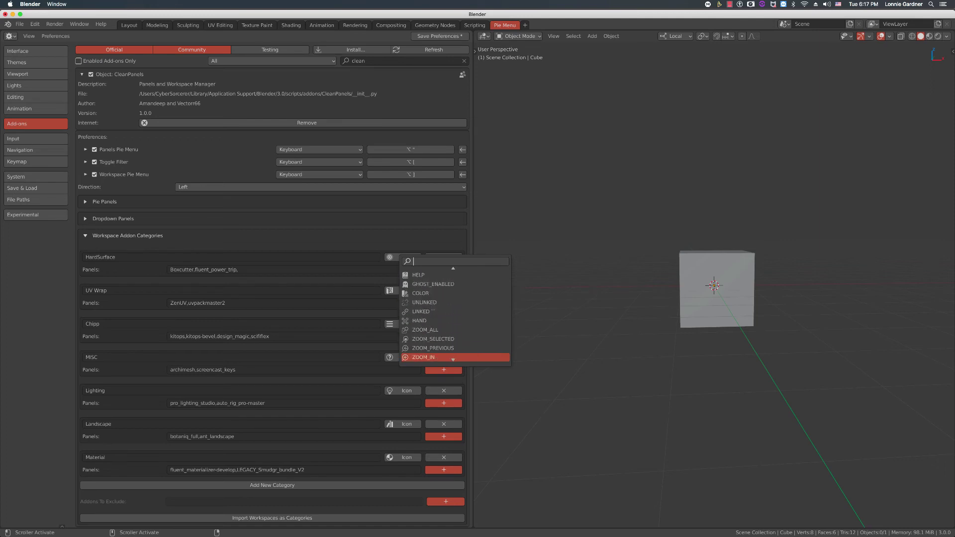
pyautogui.click(373, 215)
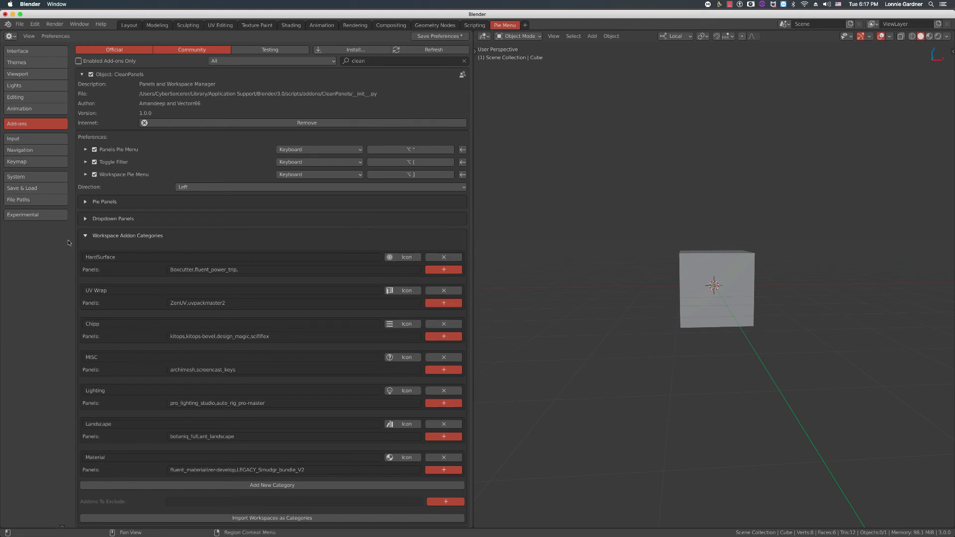
# Step: Collapse the categories, go to Layout, pick HardSurface from the pie, and toggle the filter off and on
pyautogui.click(227, 241)
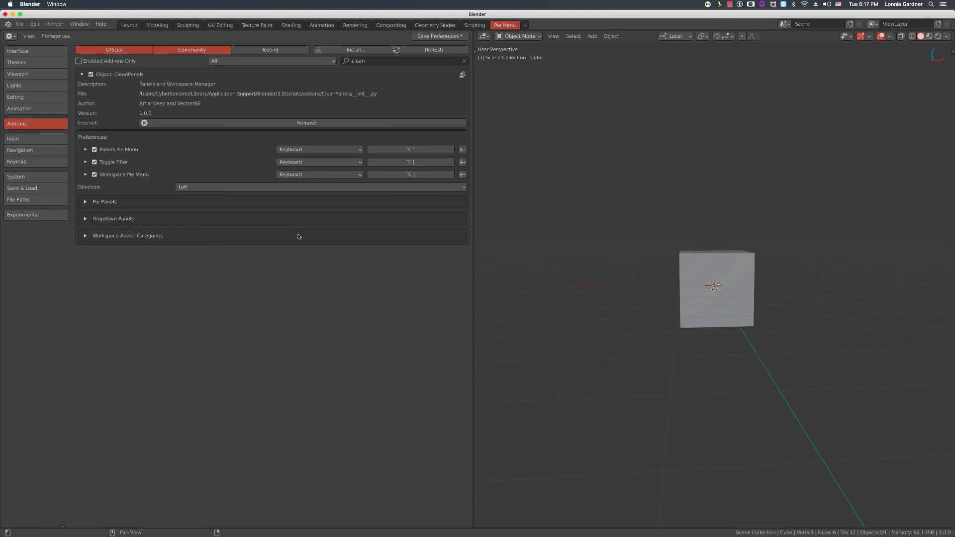
pyautogui.click(128, 25)
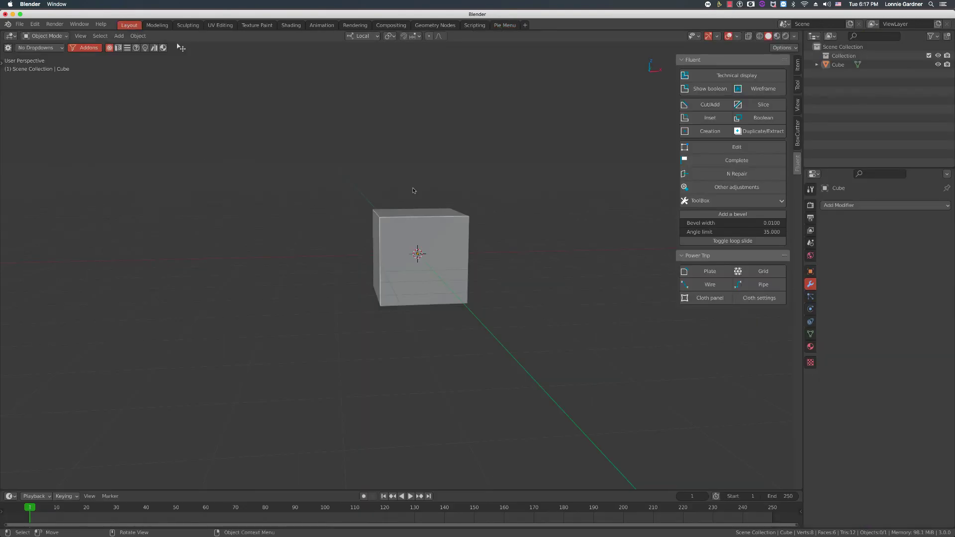
pyautogui.hotkey('alt', 'q')
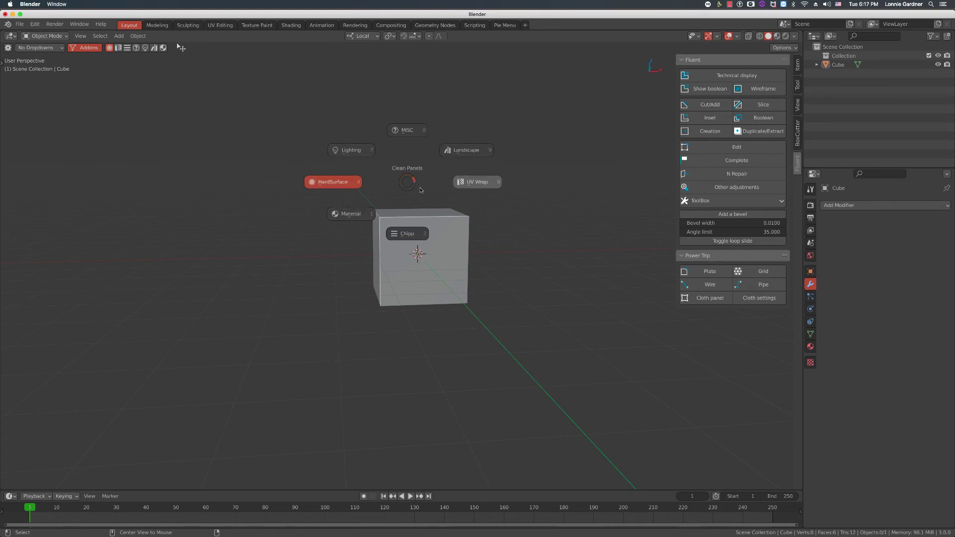
pyautogui.click(356, 181)
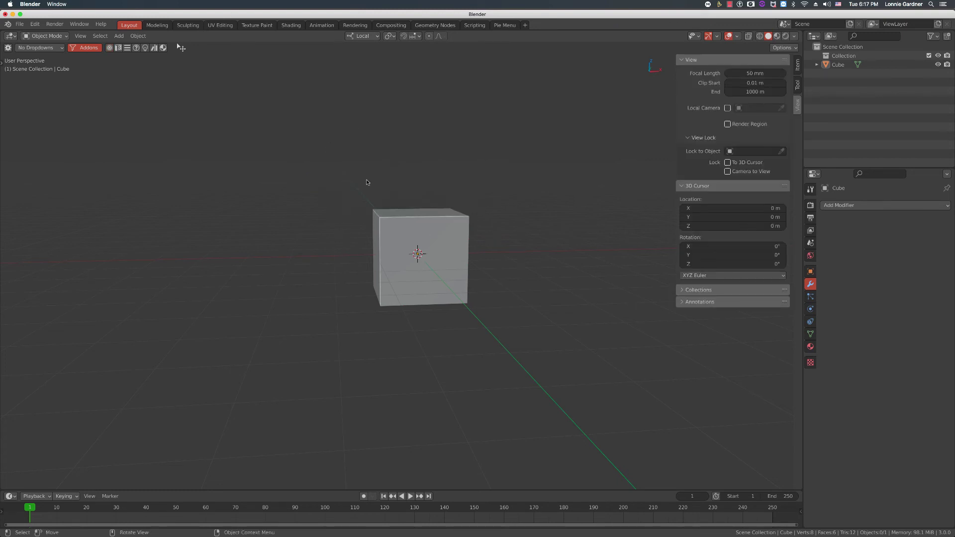
pyautogui.hotkey('alt', 'q')
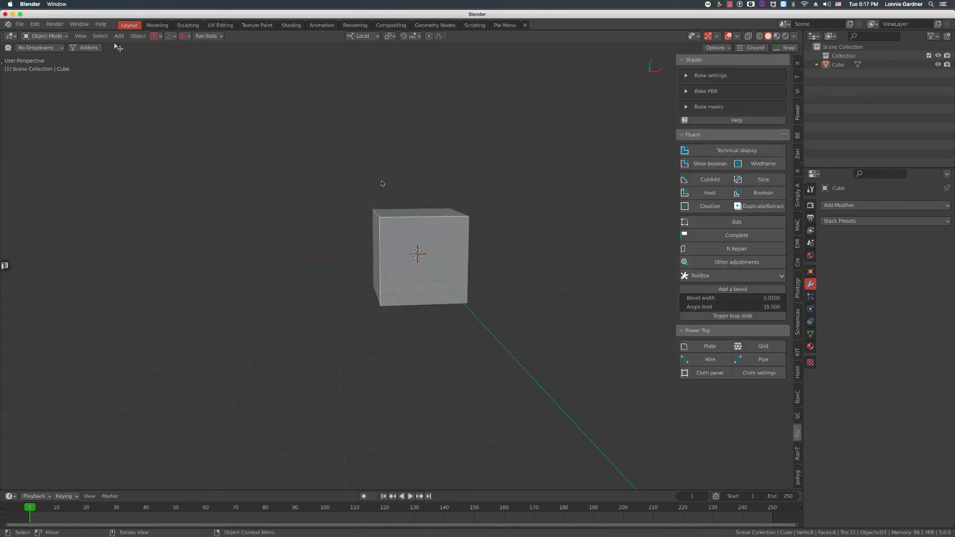
pyautogui.hotkey('alt', 'q')
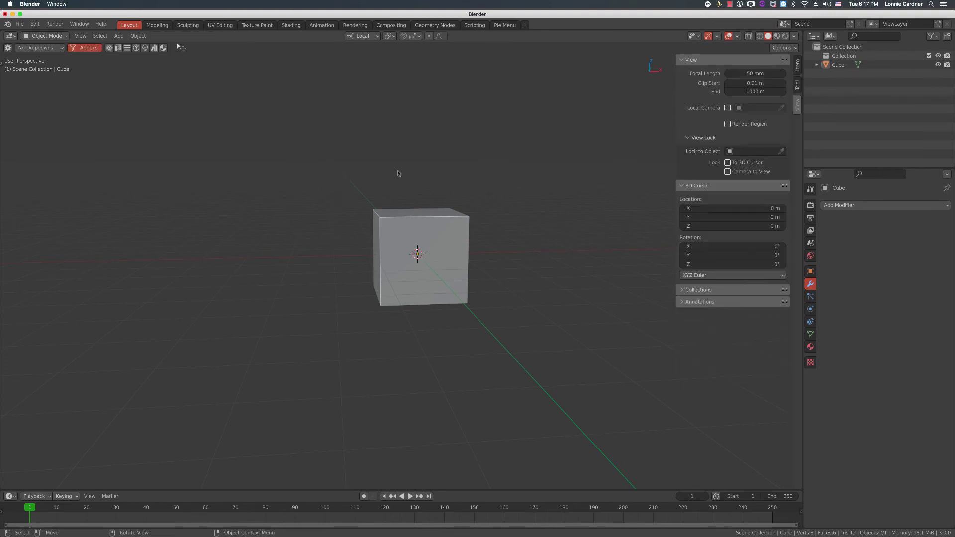
pyautogui.click(47, 47)
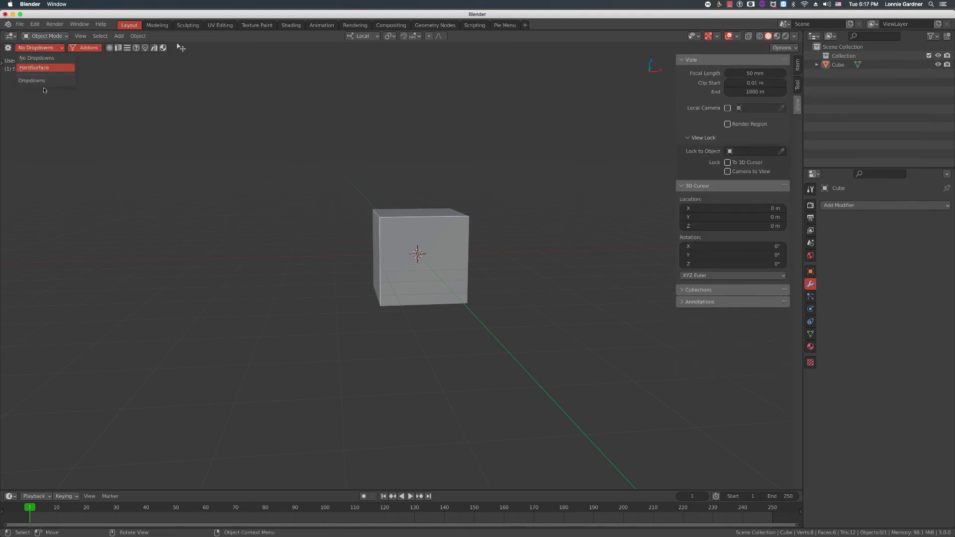
pyautogui.click(51, 58)
pyautogui.click(85, 48)
pyautogui.click(85, 48)
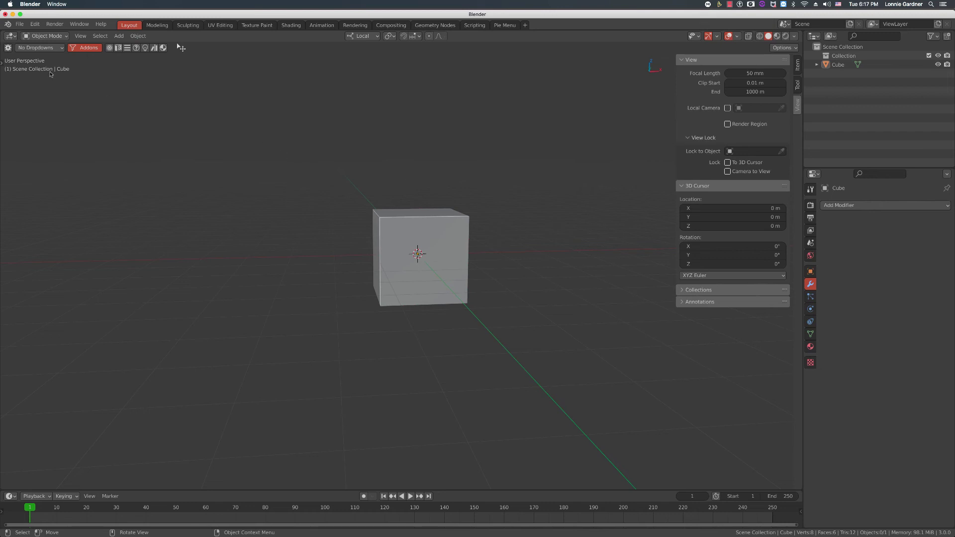
pyautogui.click(55, 48)
pyautogui.click(57, 52)
pyautogui.click(43, 47)
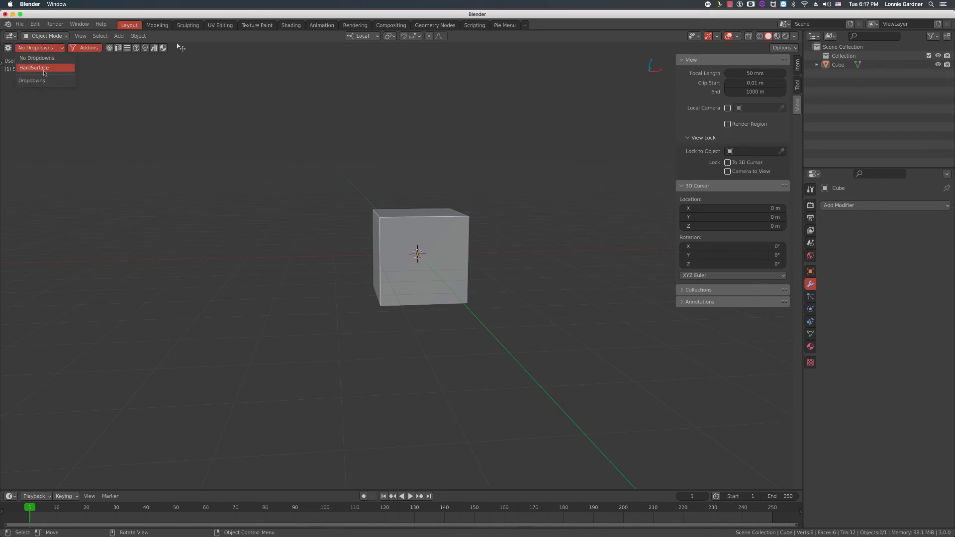
pyautogui.click(45, 72)
pyautogui.click(60, 48)
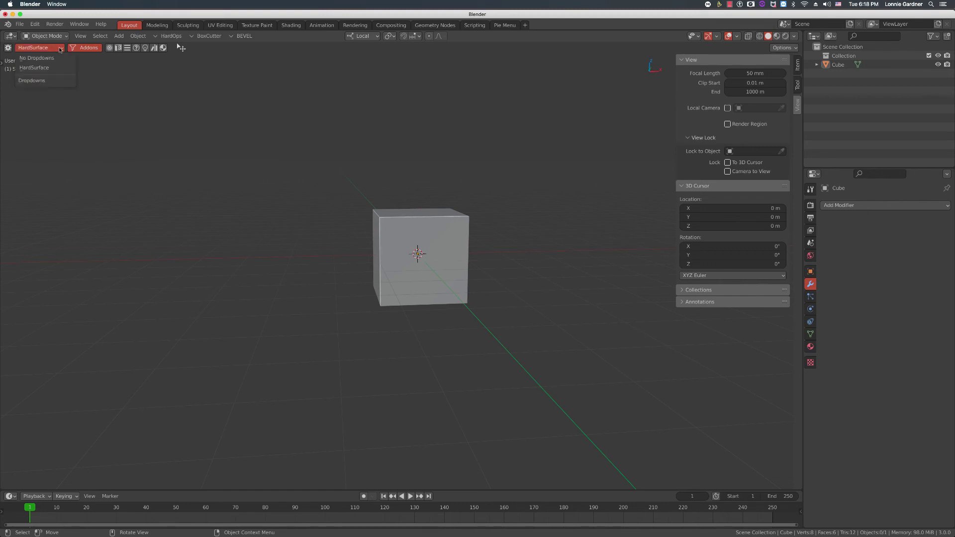
pyautogui.click(61, 47)
pyautogui.click(61, 47)
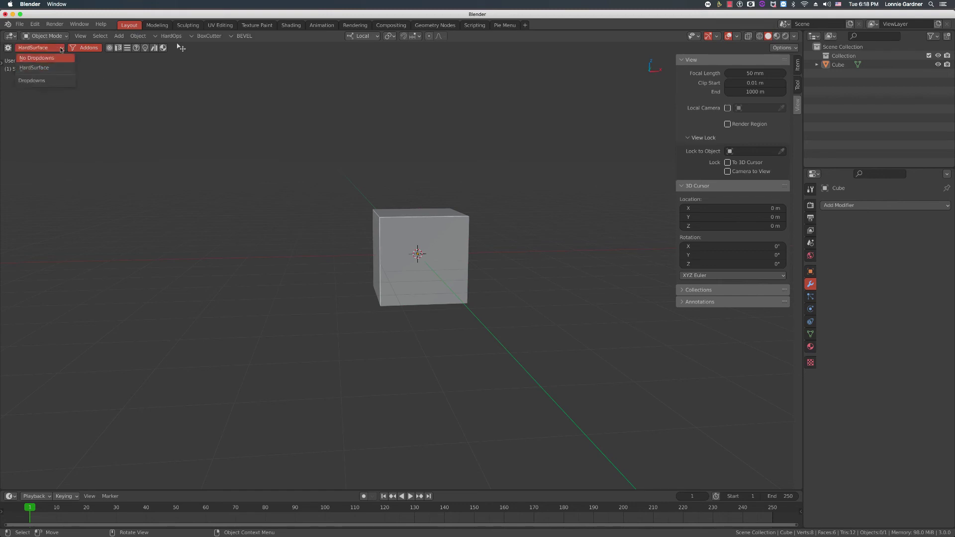
pyautogui.click(61, 48)
pyautogui.click(60, 48)
pyautogui.click(56, 58)
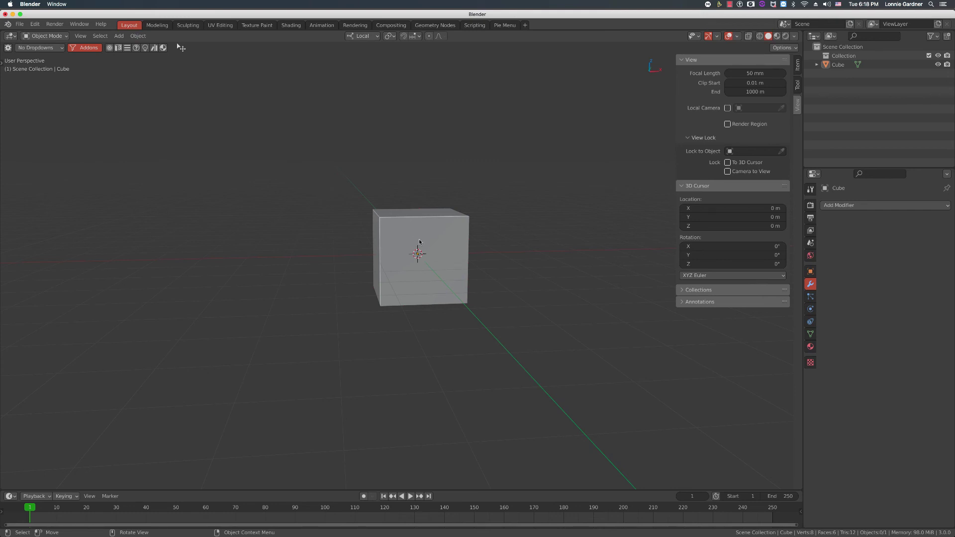
pyautogui.moveTo(420, 242); pyautogui.dragTo(420, 244, button='middle')
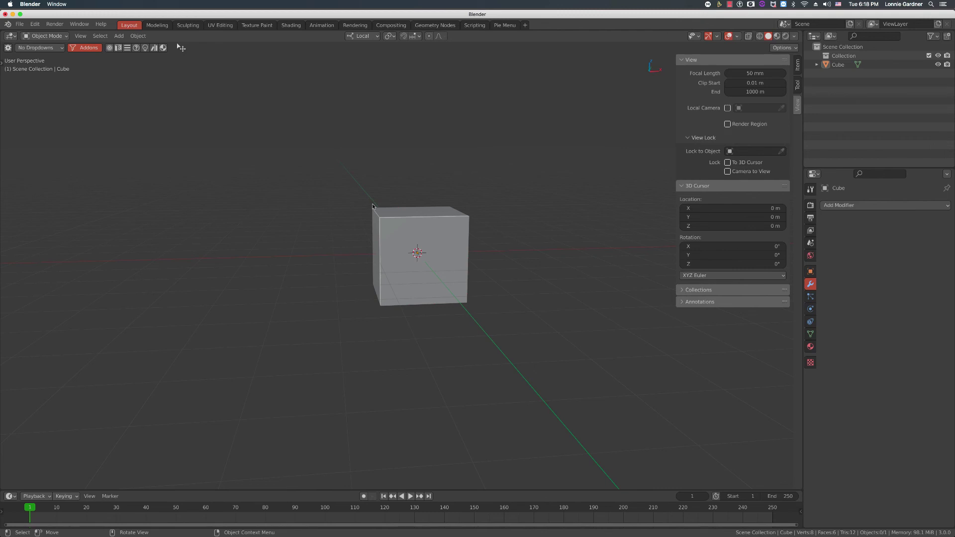
pyautogui.click(37, 47)
pyautogui.hotkey('alt', 'q')
pyautogui.click(315, 240)
pyautogui.hotkey('alt', 'q')
pyautogui.click(166, 193)
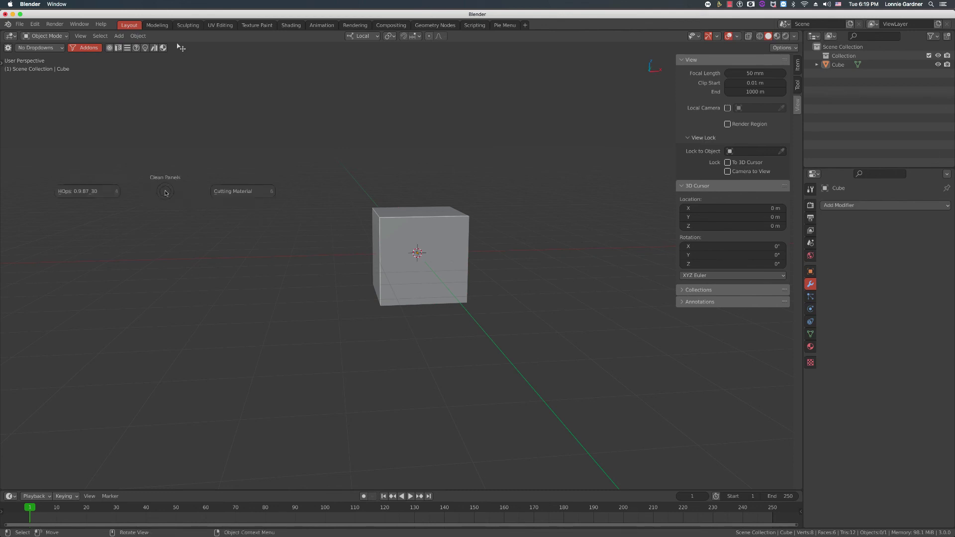
pyautogui.click(235, 183)
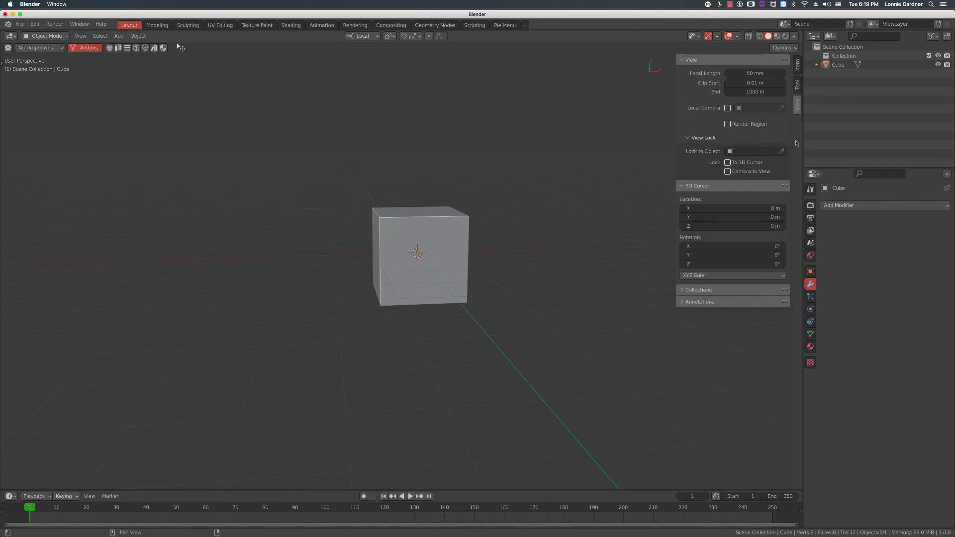
pyautogui.click(42, 48)
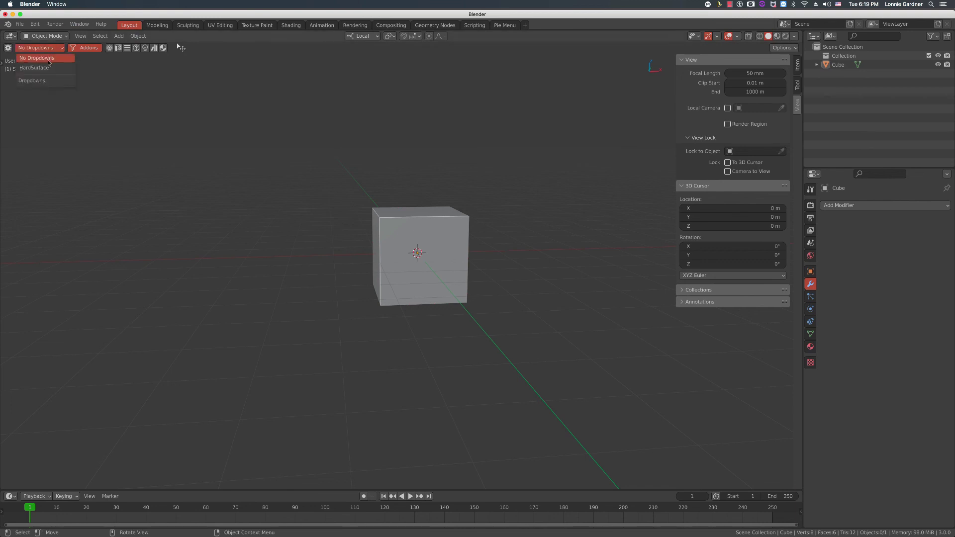
pyautogui.click(47, 66)
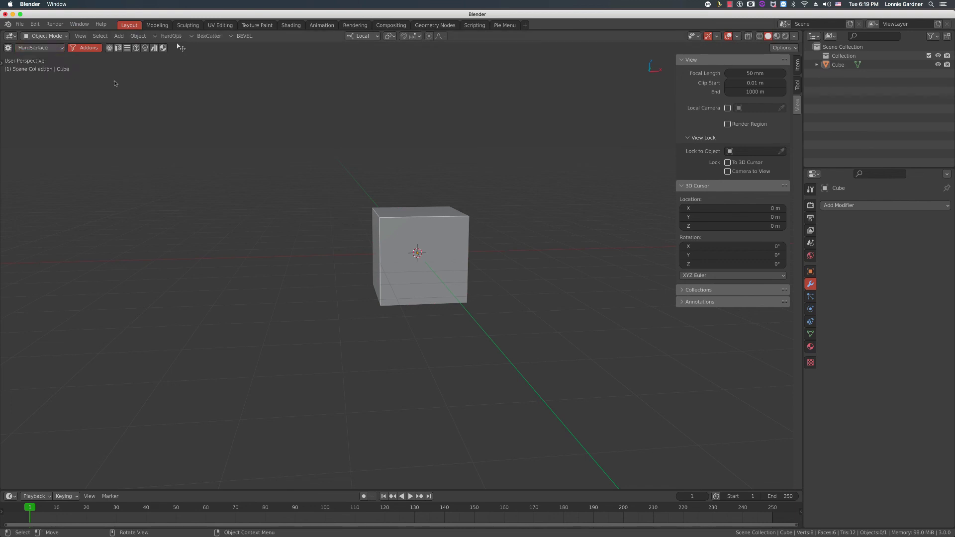
pyautogui.click(160, 37)
pyautogui.click(205, 36)
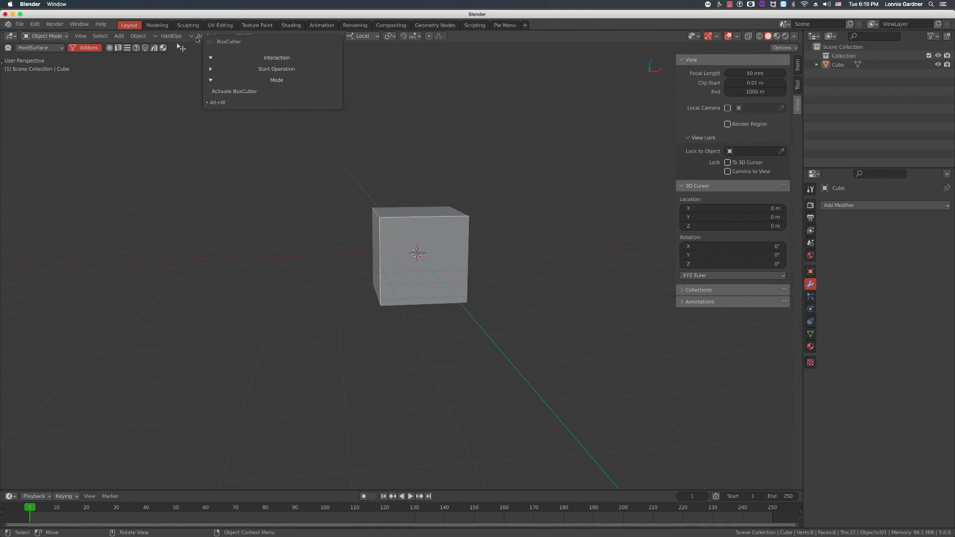
pyautogui.click(210, 70)
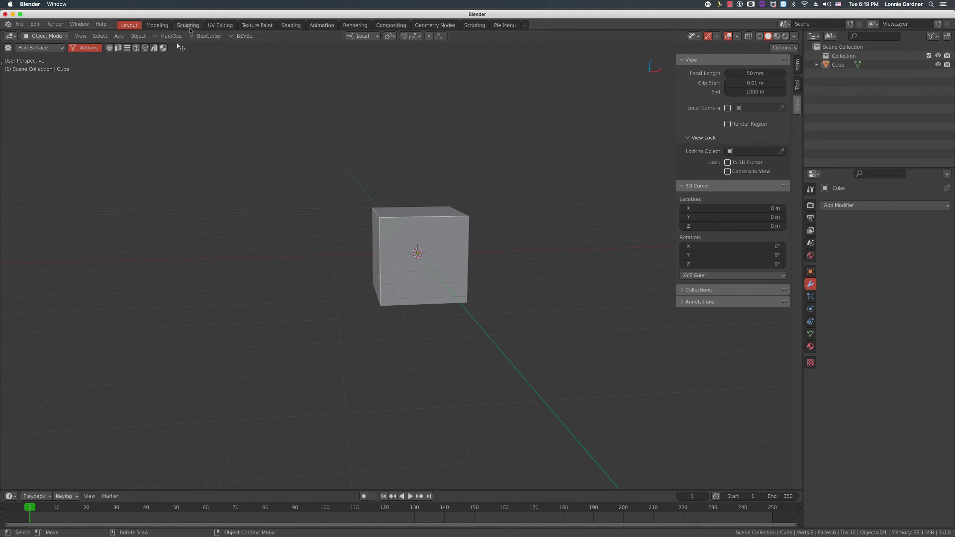
pyautogui.click(230, 38)
pyautogui.click(63, 48)
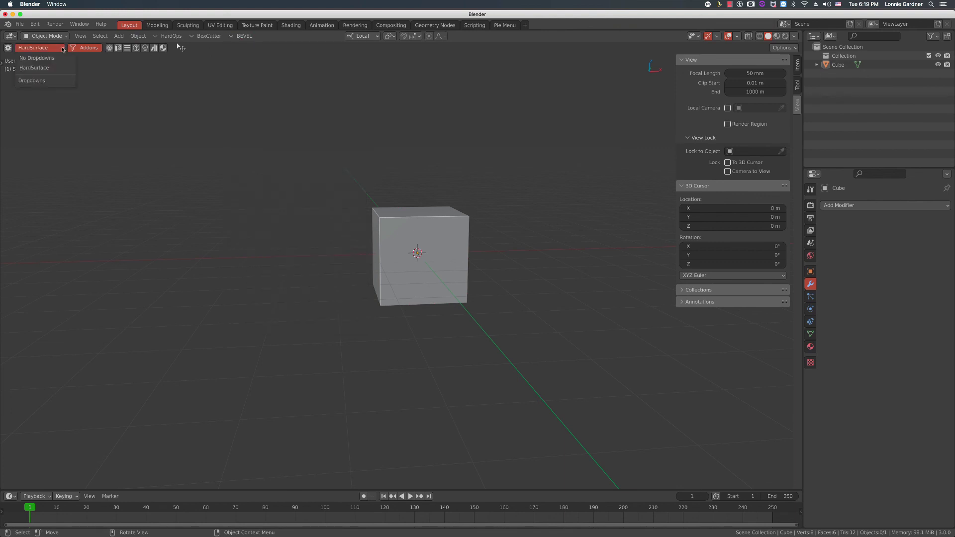
pyautogui.click(40, 58)
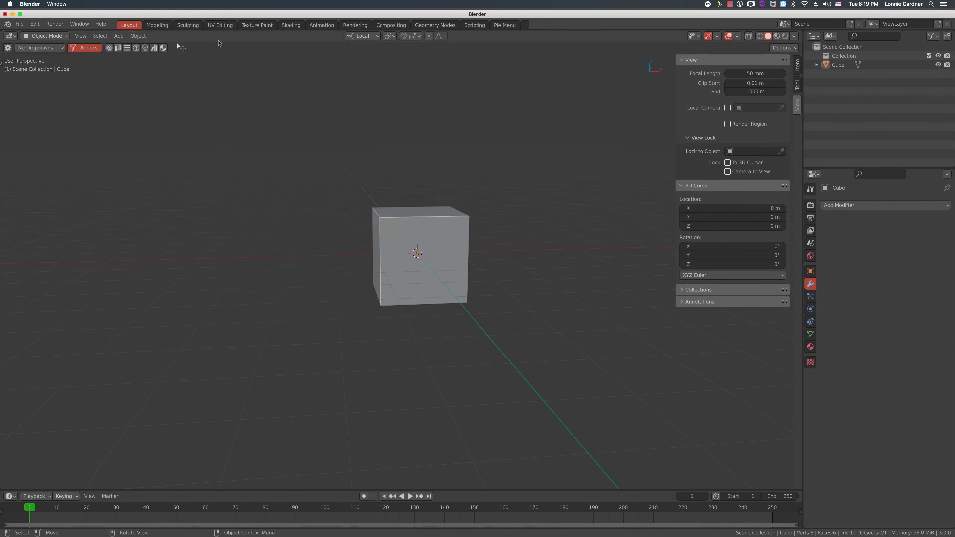
pyautogui.click(42, 48)
pyautogui.hotkey('alt', 'q')
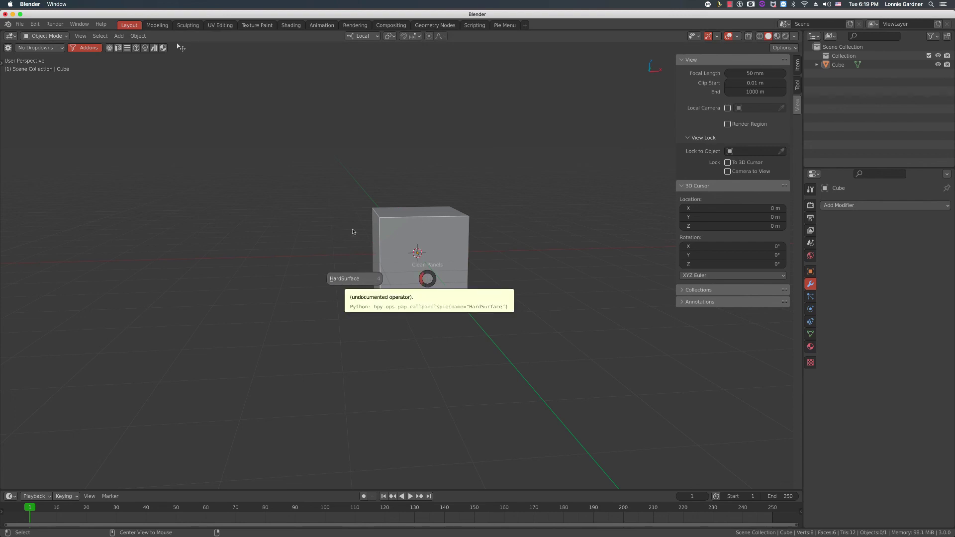
pyautogui.click(352, 254)
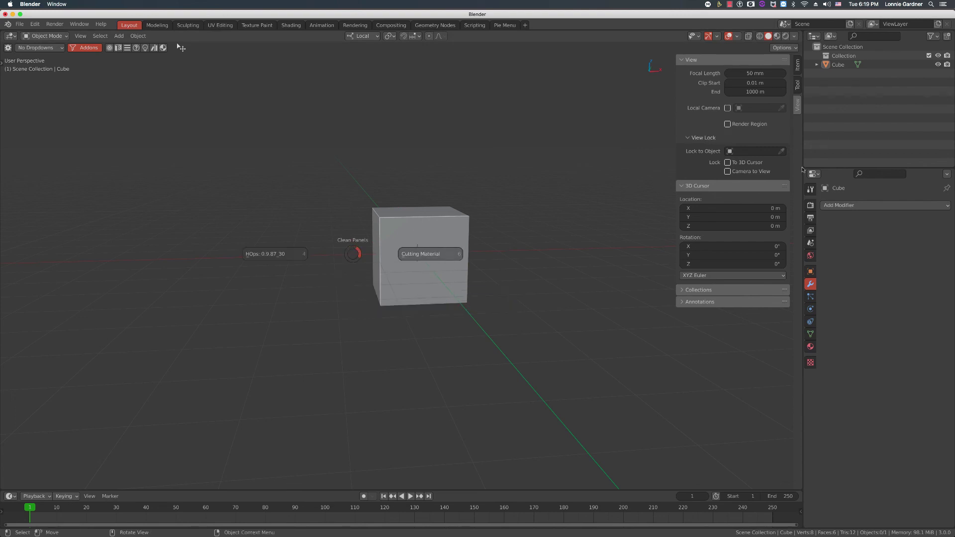
pyautogui.click(275, 255)
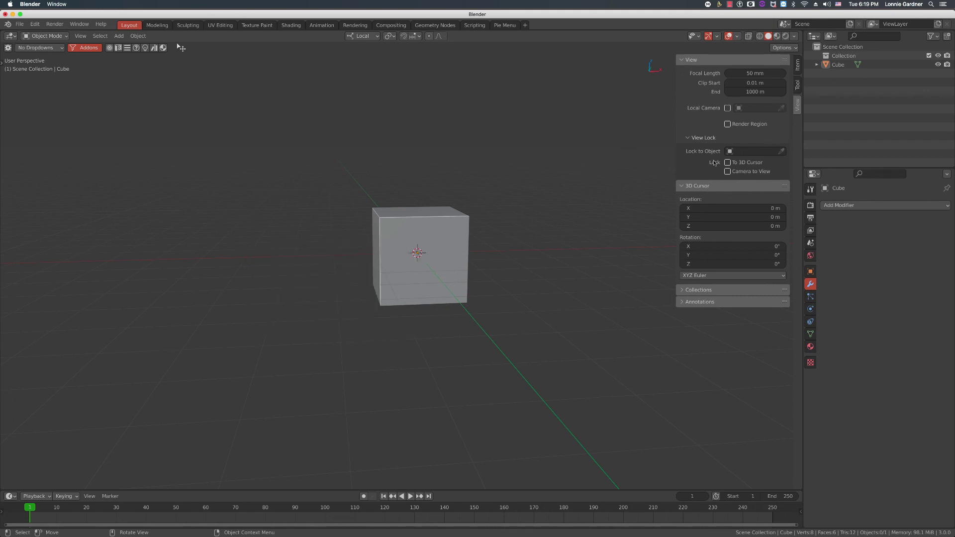
pyautogui.hotkey('alt', 'q')
pyautogui.click(374, 206)
pyautogui.click(323, 207)
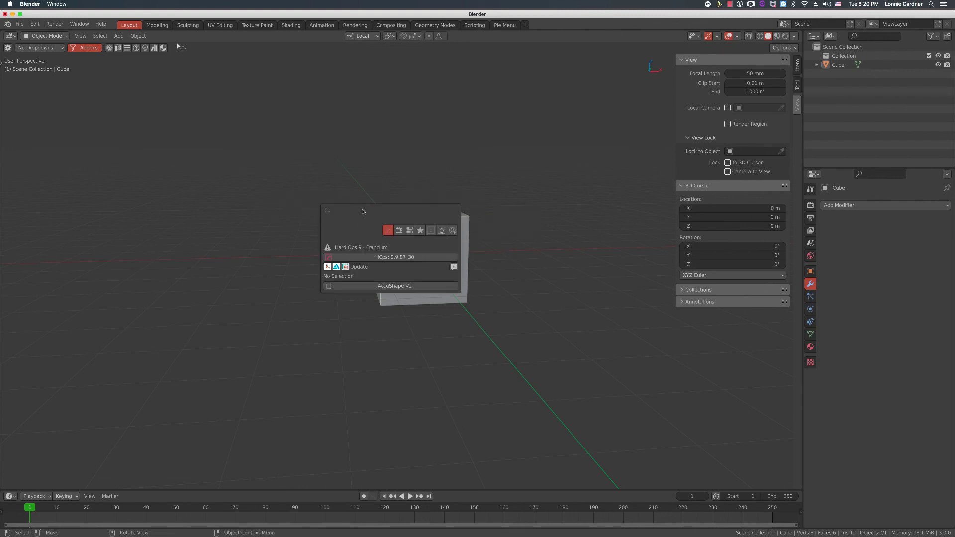
pyautogui.moveTo(362, 211); pyautogui.dragTo(222, 265)
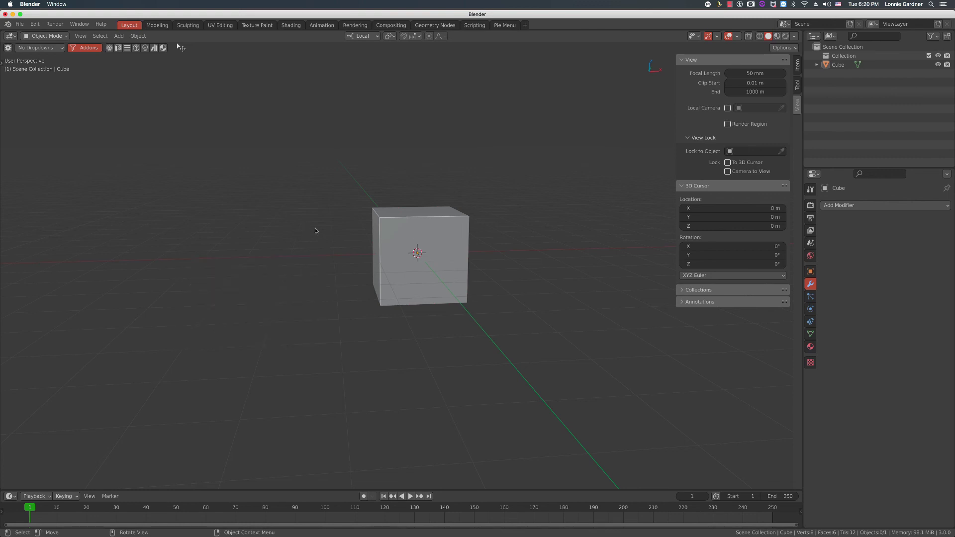
# Step: Switch the header menu preset to HardSurface and check the HardOps menu panel
pyautogui.click(39, 47)
pyautogui.click(36, 67)
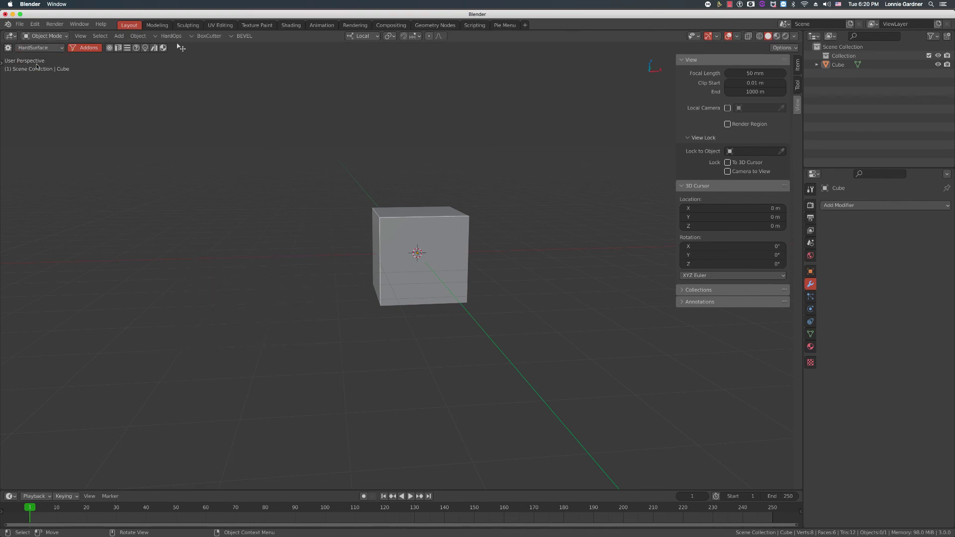
pyautogui.click(164, 37)
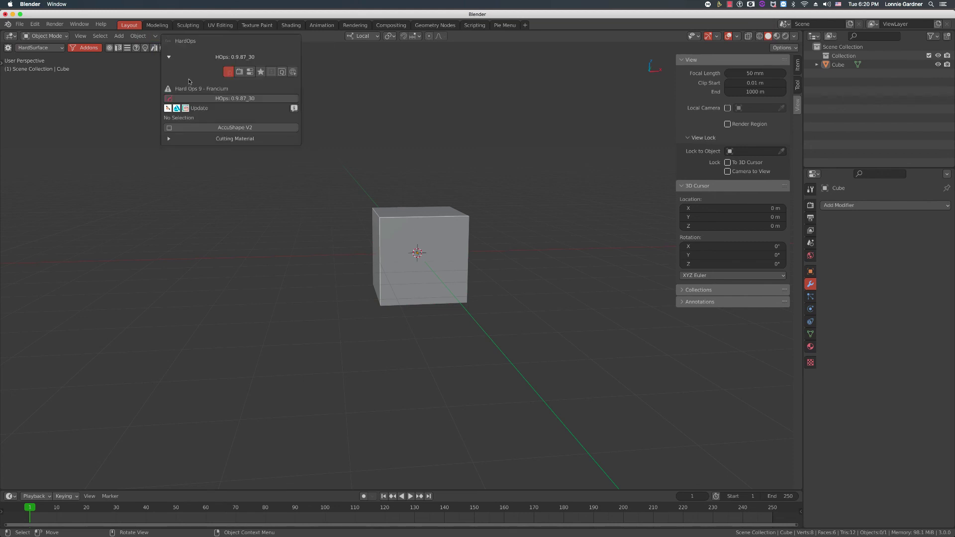